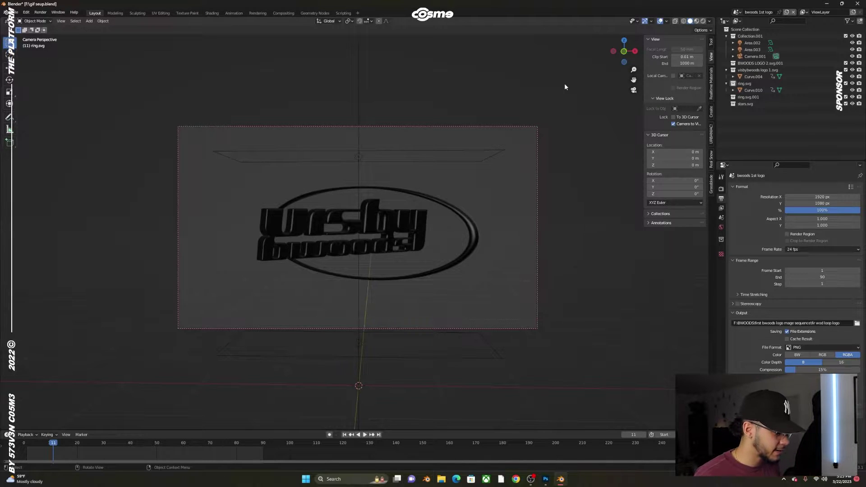
# Replay the logo animation from near its start, then return to the camera view.
pyautogui.press('KP_0')
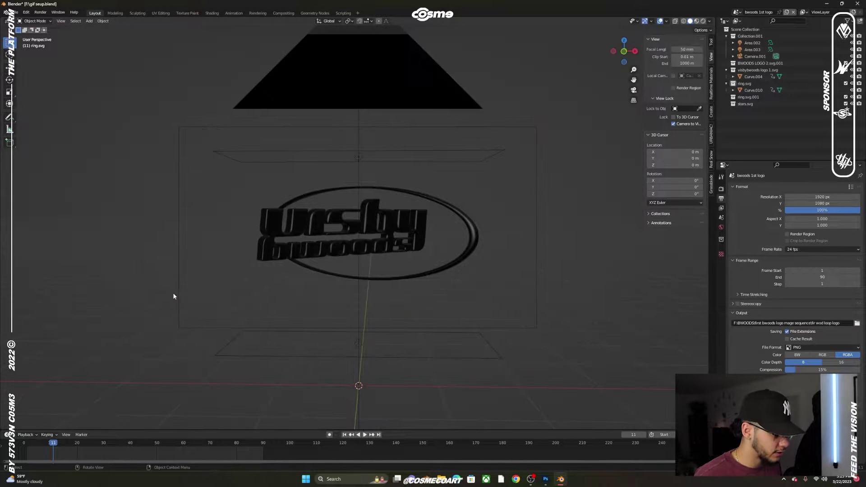
pyautogui.scroll(-2, 178, 289)
pyautogui.scroll(1, 171, 298)
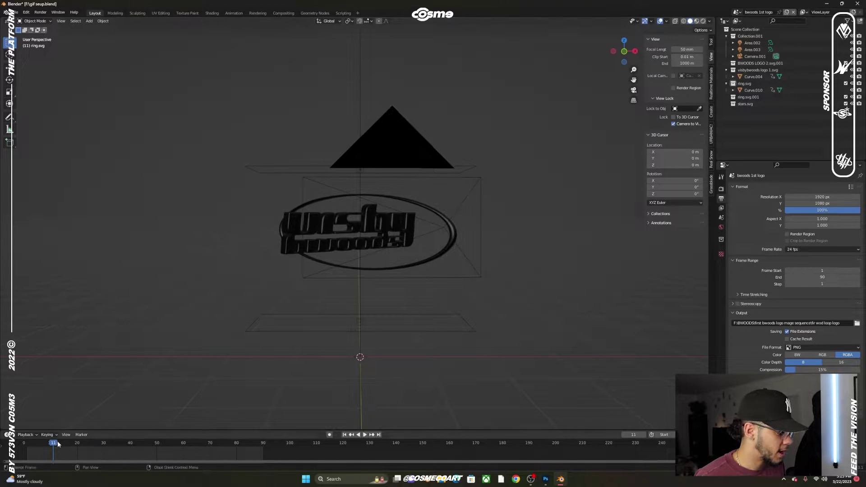
pyautogui.moveTo(58, 445)
pyautogui.mouseDown()
pyautogui.moveTo(26, 449)
pyautogui.moveTo(55, 448)
pyautogui.mouseUp()
pyautogui.press('space')
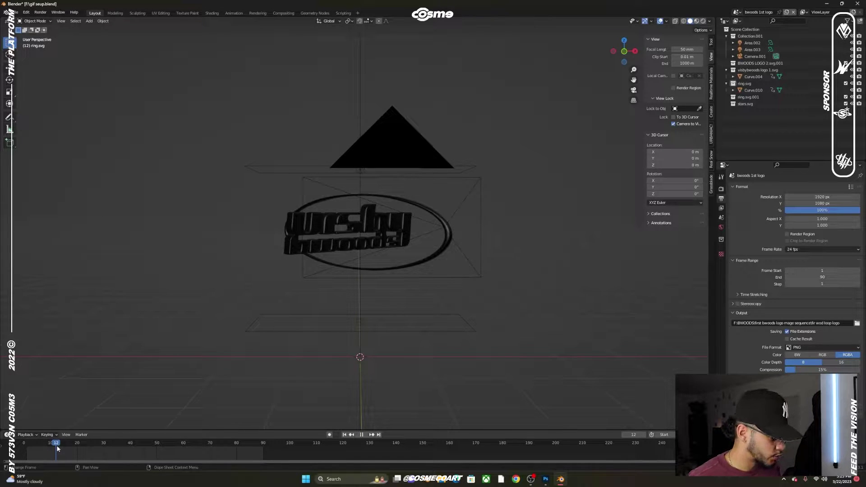
pyautogui.press('Escape')
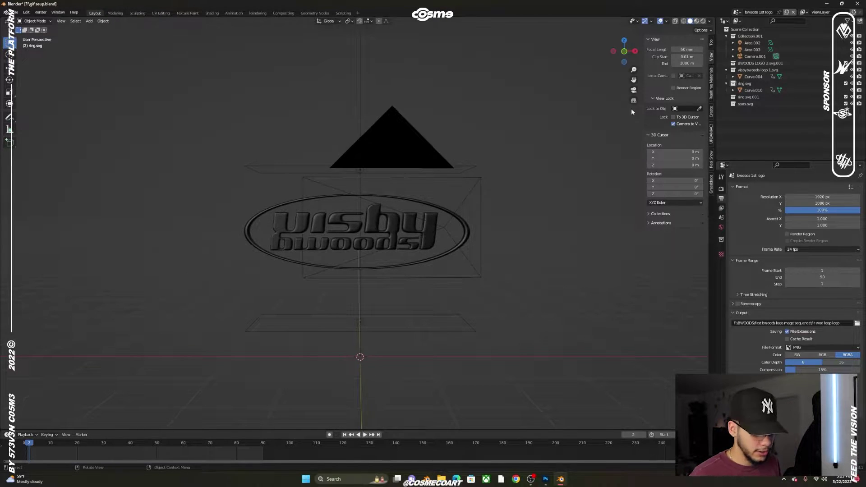
pyautogui.press('KP_0')
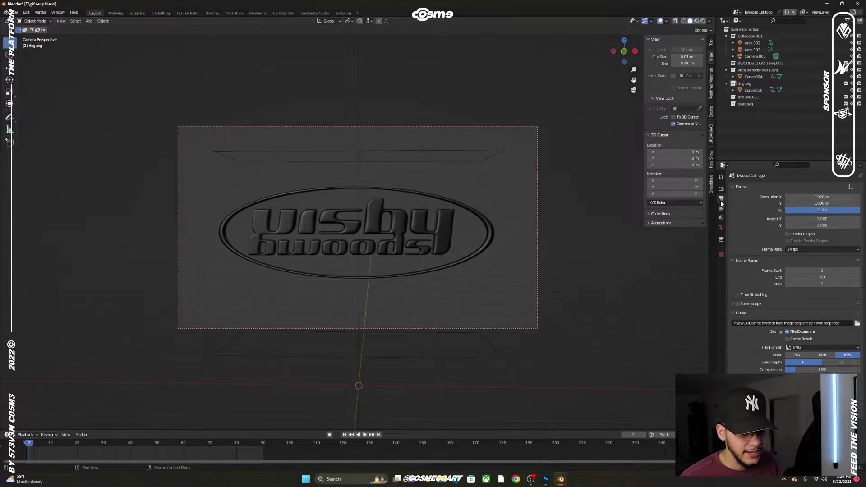
# Create and open a new 'gif tutoail final' folder on the F: drive for the render output.
pyautogui.click(857, 324)
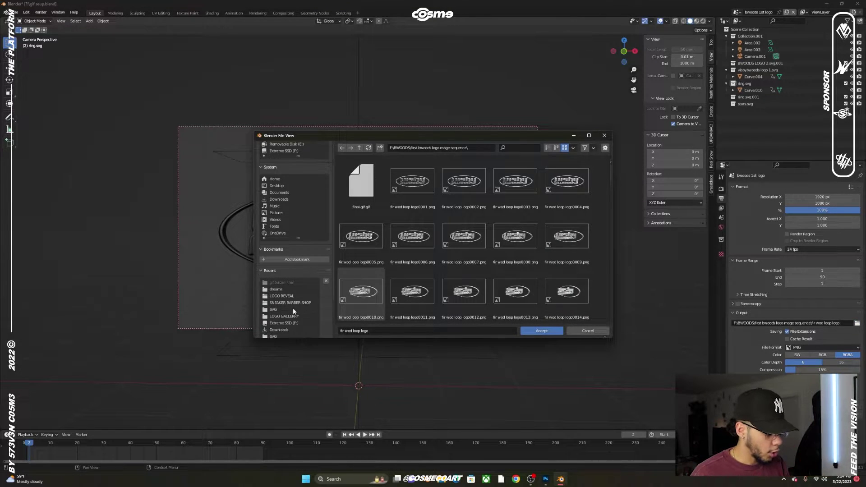
pyautogui.scroll(-1, 293, 307)
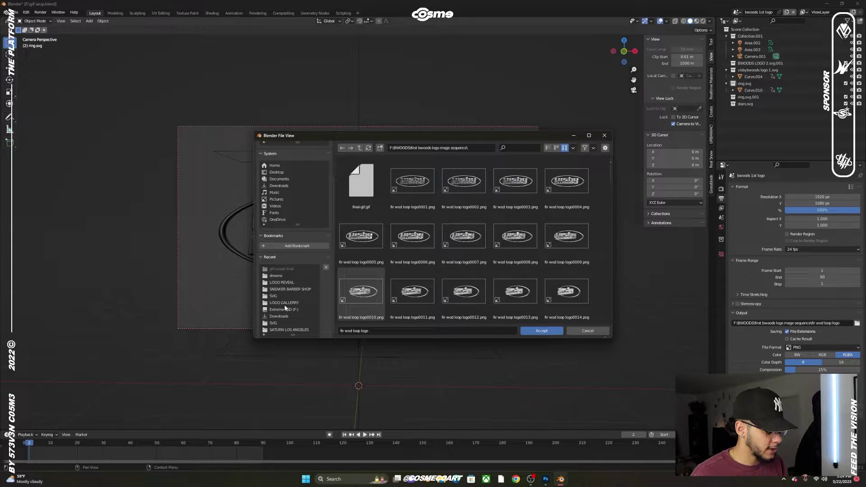
pyautogui.scroll(-1, 286, 311)
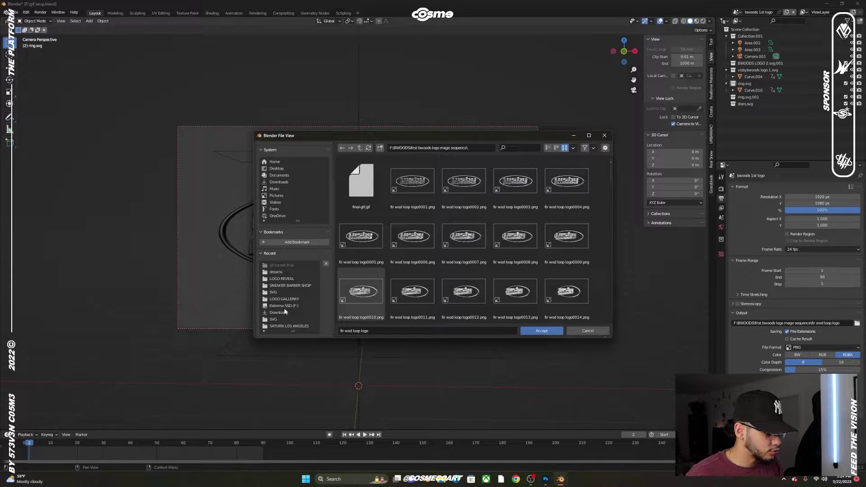
pyautogui.click(284, 306)
pyautogui.rightClick(599, 221)
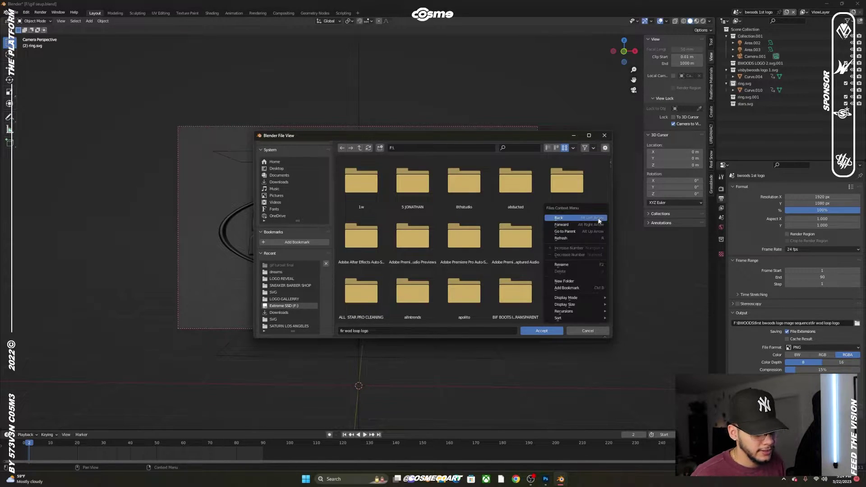
pyautogui.click(582, 282)
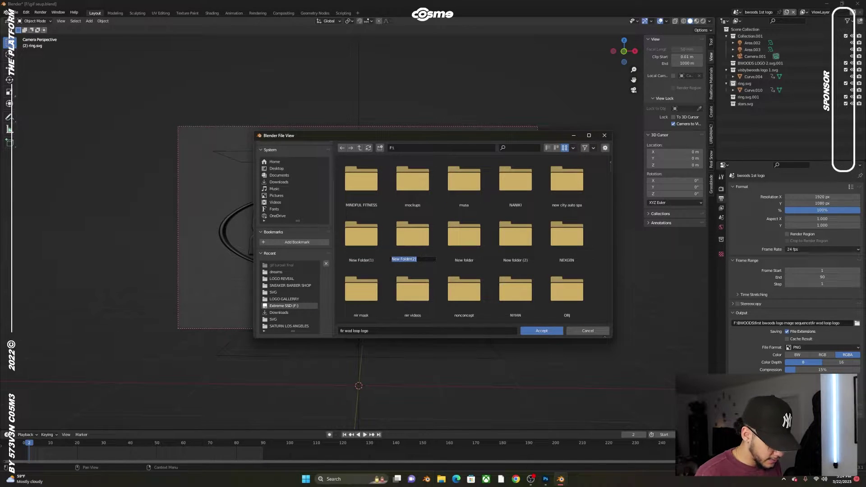
pyautogui.write('gif tuto')
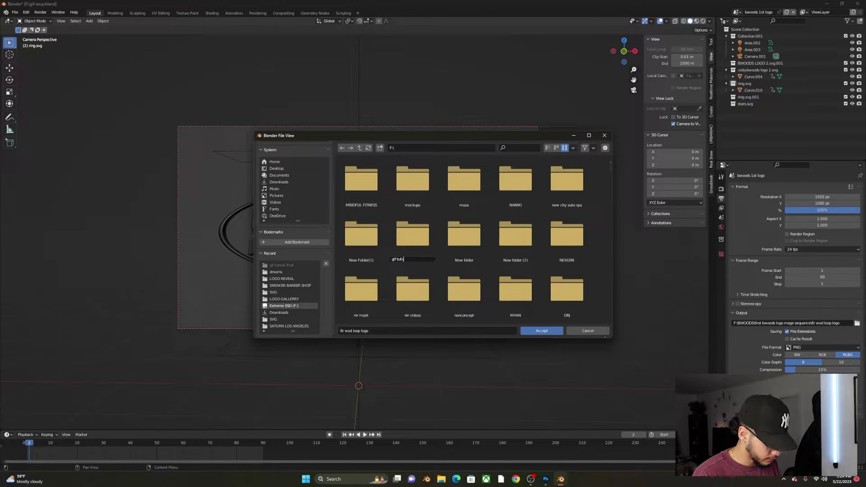
pyautogui.write('ail')
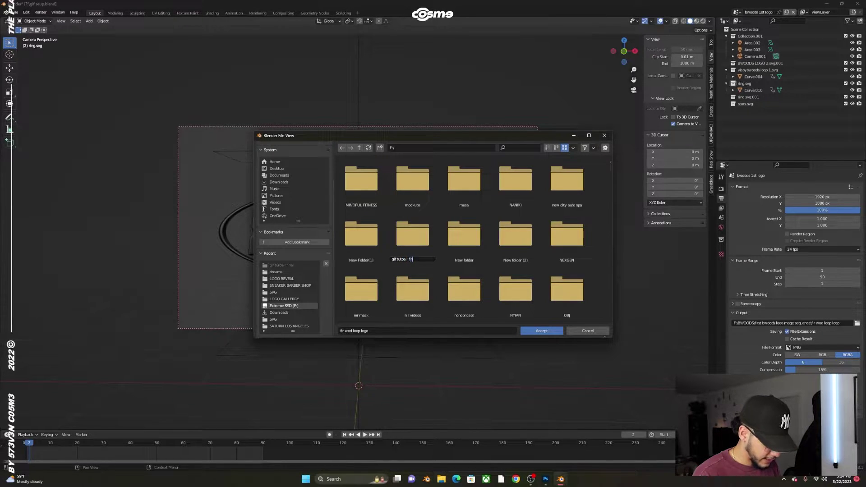
pyautogui.write(' final')
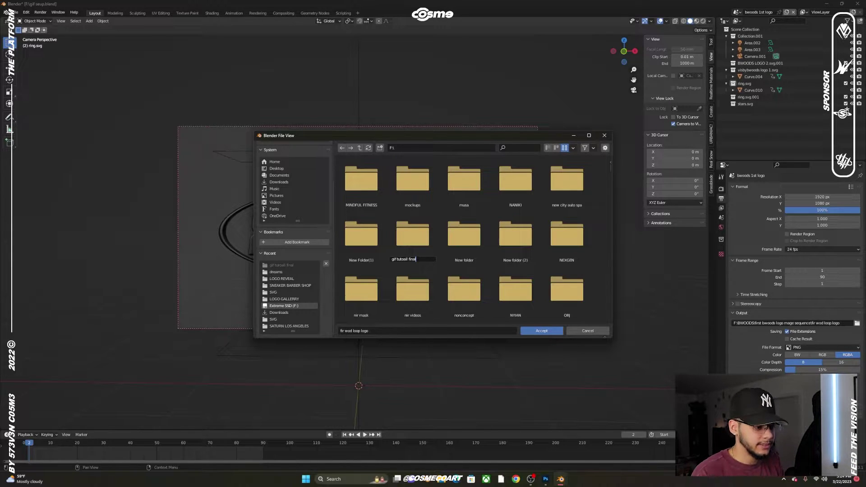
pyautogui.press('Return')
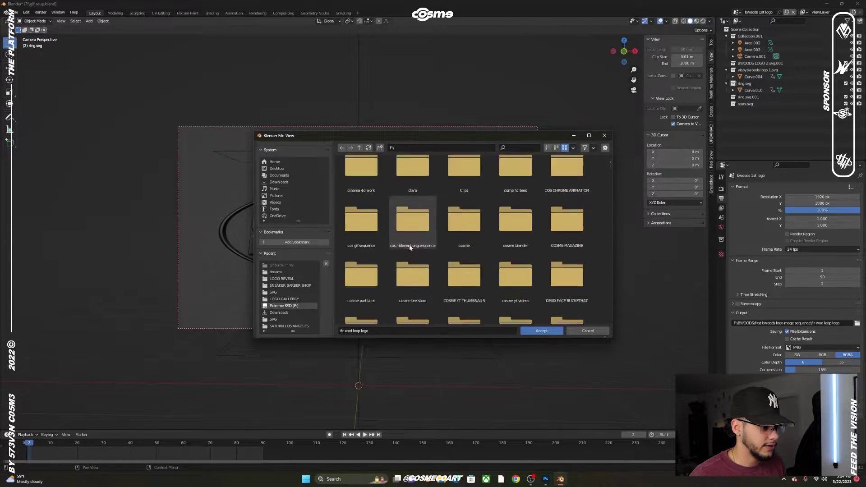
pyautogui.doubleClick(574, 244)
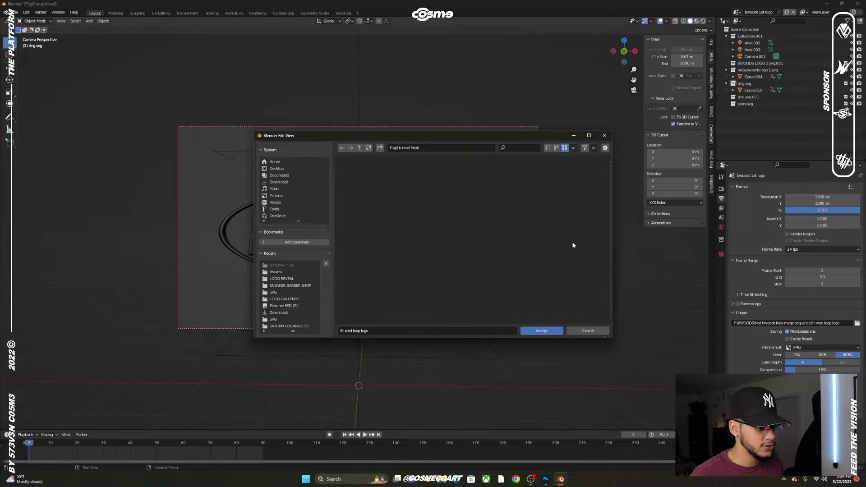
# Name the output files 'giffinal tut' and accept the output path.
pyautogui.click(425, 329)
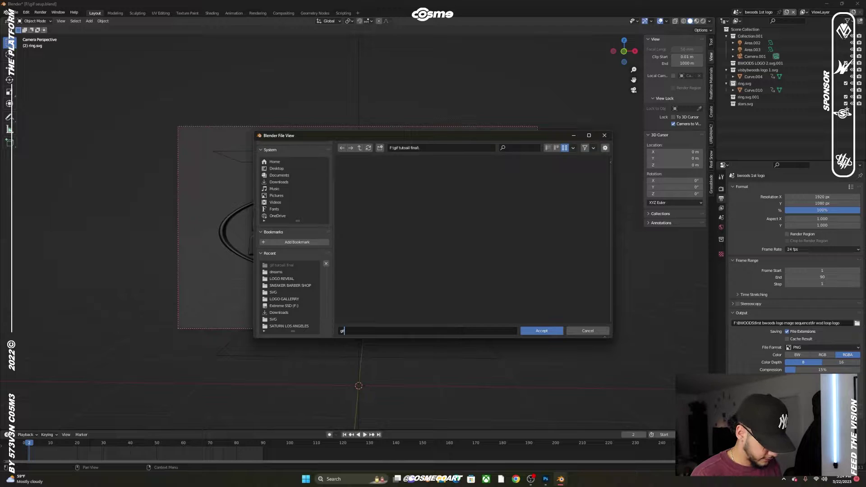
pyautogui.write('giffinal')
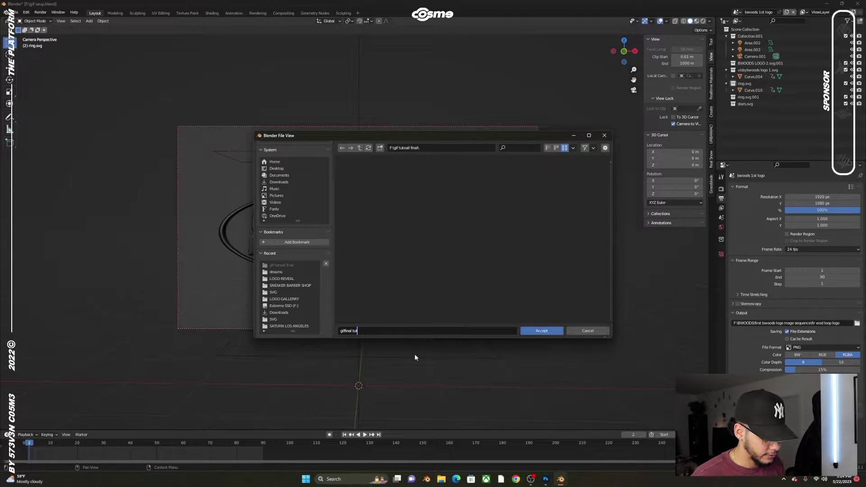
pyautogui.write(' tut')
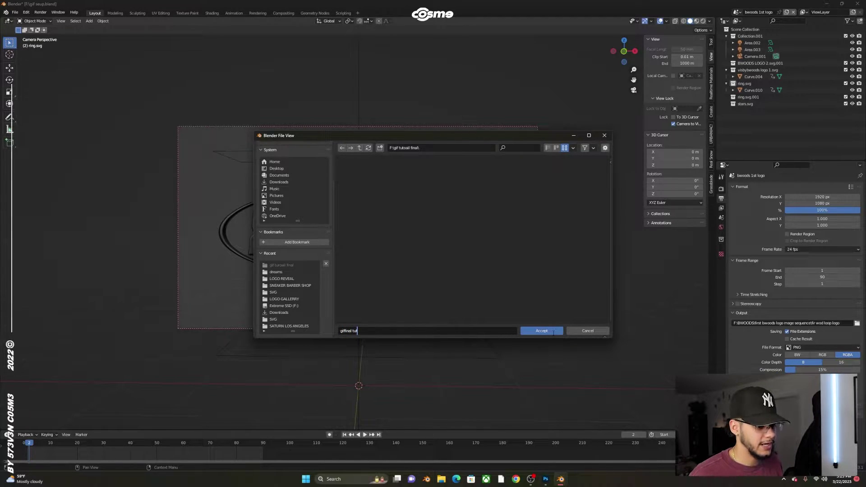
pyautogui.click(553, 333)
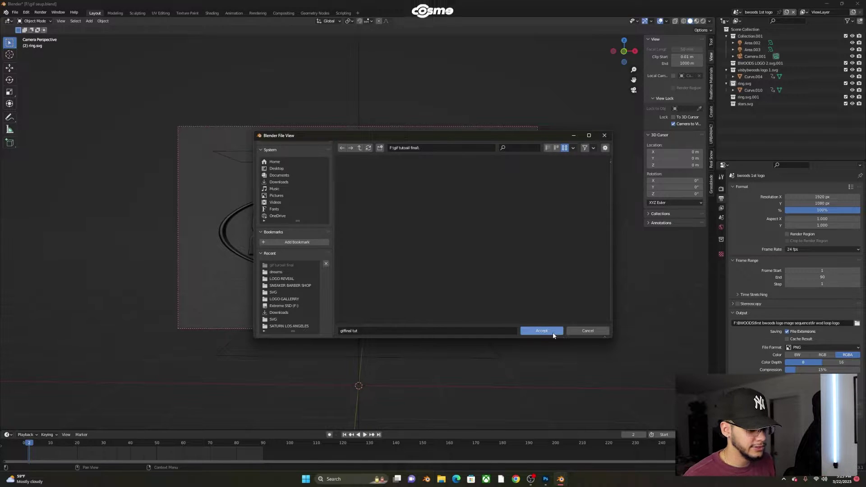
pyautogui.click(554, 333)
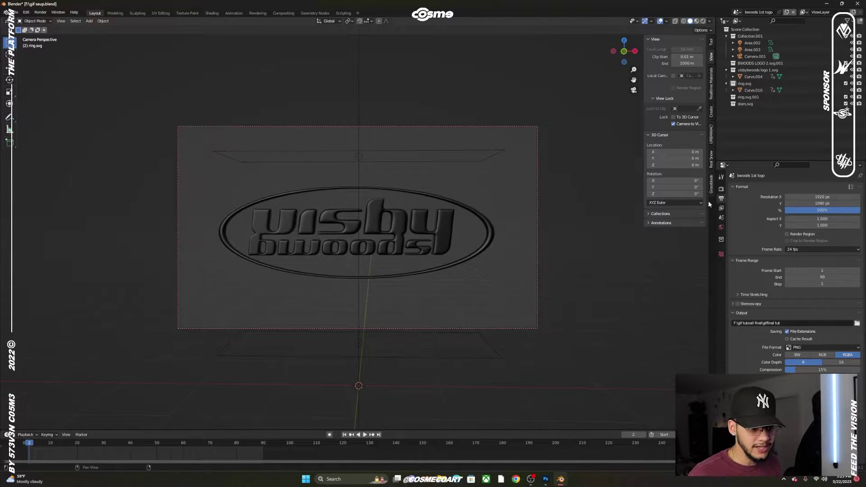
# Show the Render Properties and check that the render engine is Eevee.
pyautogui.click(721, 190)
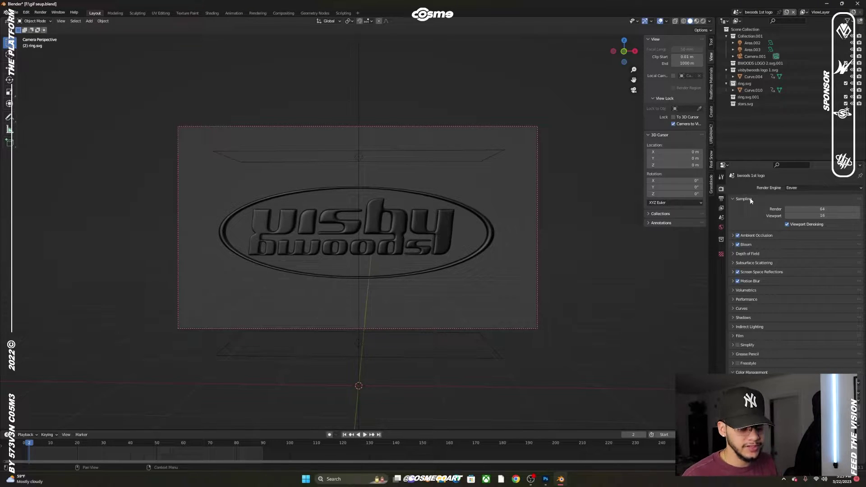
pyautogui.click(795, 190)
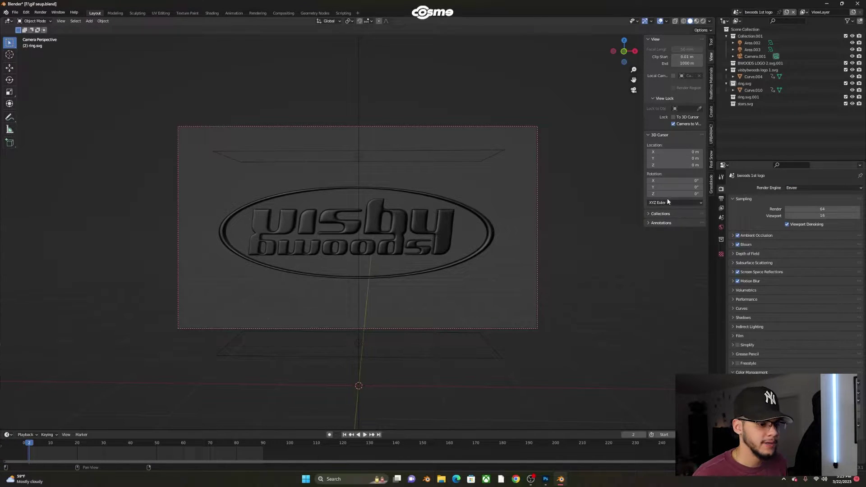
# Render all 90 frames of the logo animation, then close the render window.
pyautogui.click(40, 12)
pyautogui.click(51, 28)
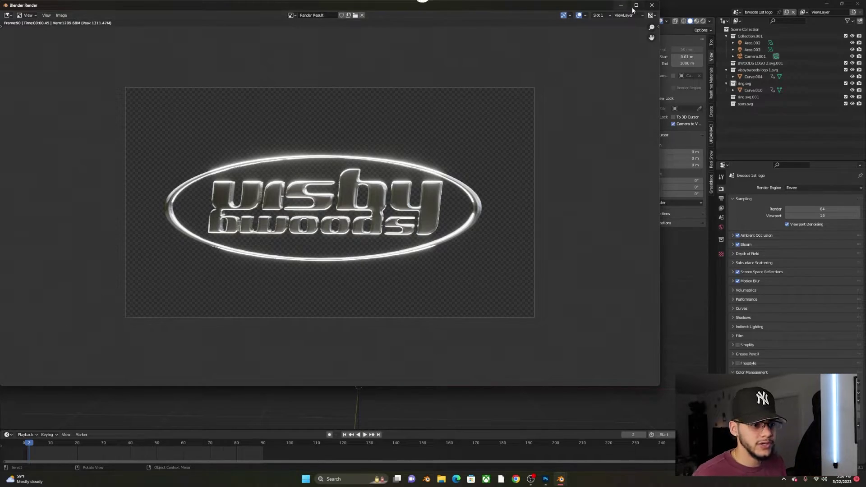
pyautogui.click(648, 6)
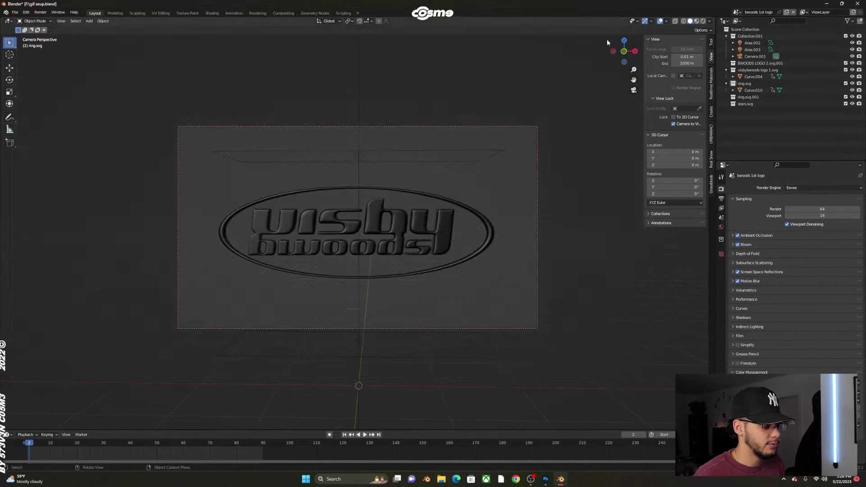
# Switch to Photoshop and start Load Files into Stack with Files as the source.
pyautogui.click(822, 4)
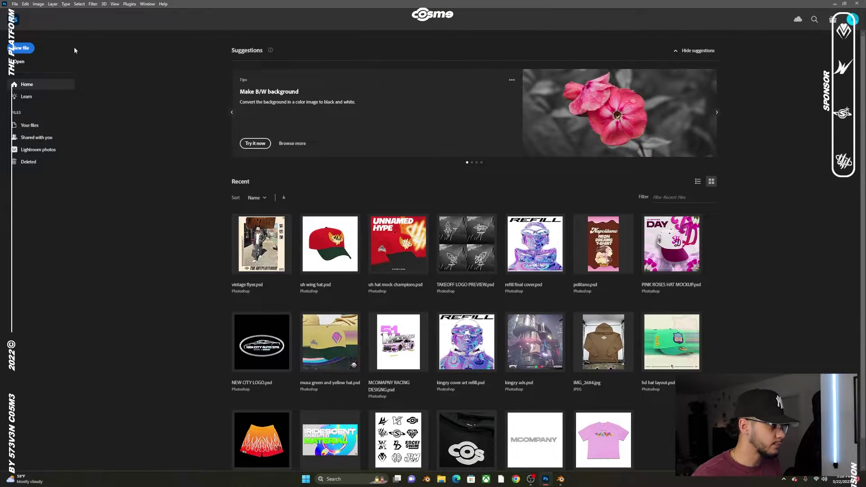
pyautogui.click(15, 4)
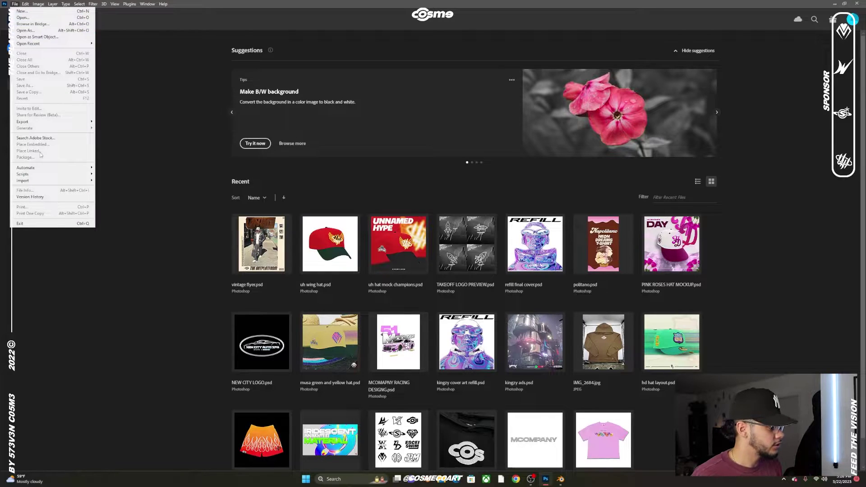
pyautogui.moveTo(81, 176)
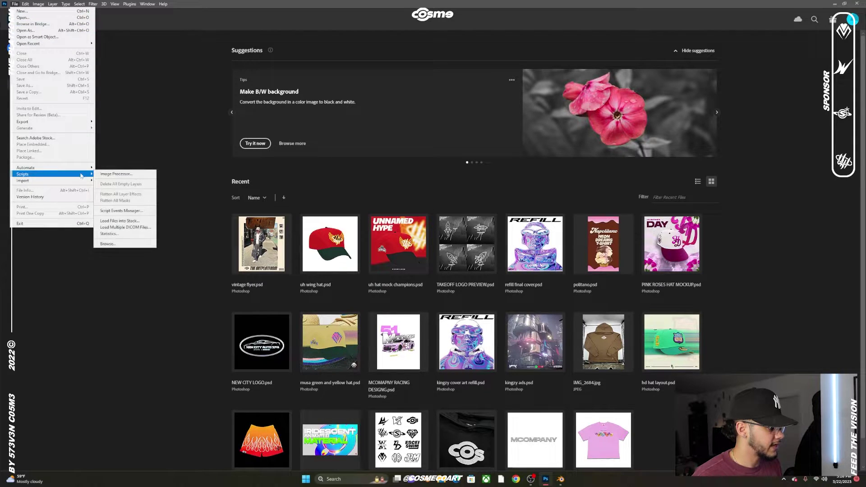
pyautogui.click(120, 221)
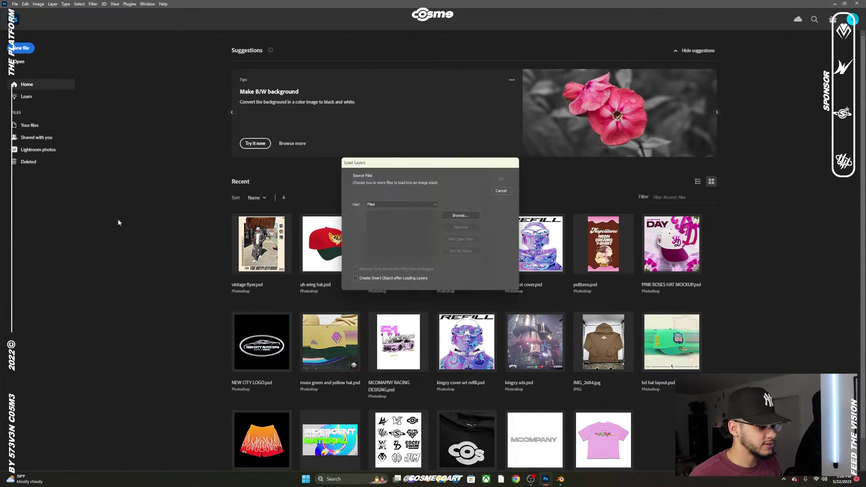
pyautogui.click(414, 205)
pyautogui.click(408, 212)
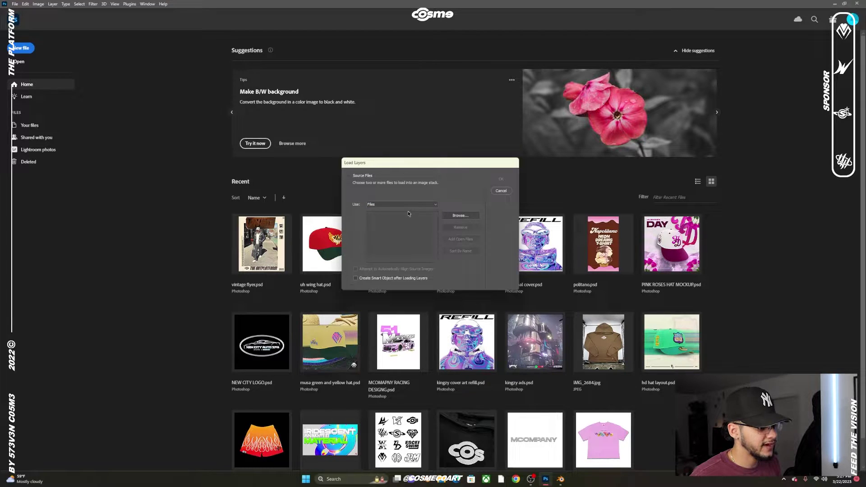
pyautogui.click(470, 216)
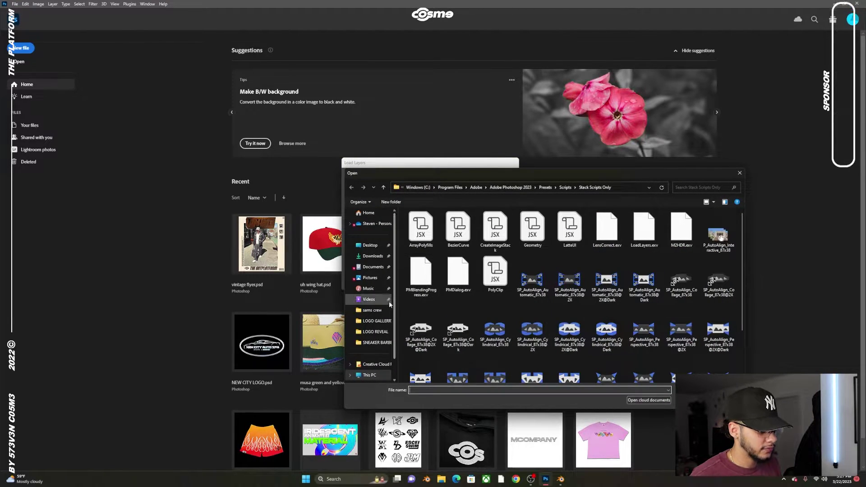
# Select frames giffinal tut0001 through tut0090 from F:\gif tutoail final.
pyautogui.click(378, 321)
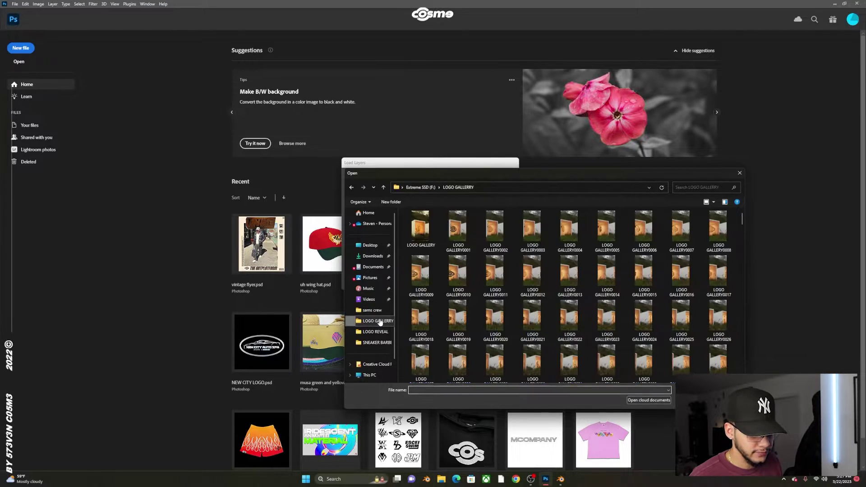
pyautogui.scroll(-1, 381, 323)
pyautogui.click(377, 375)
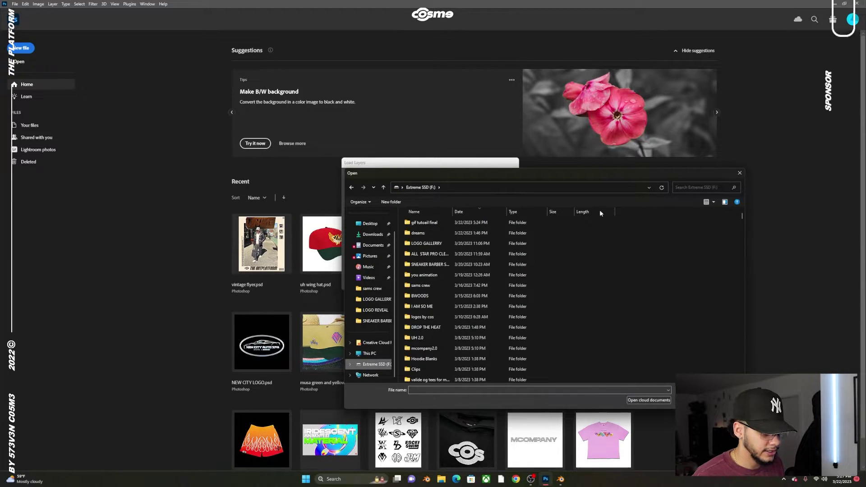
pyautogui.doubleClick(426, 224)
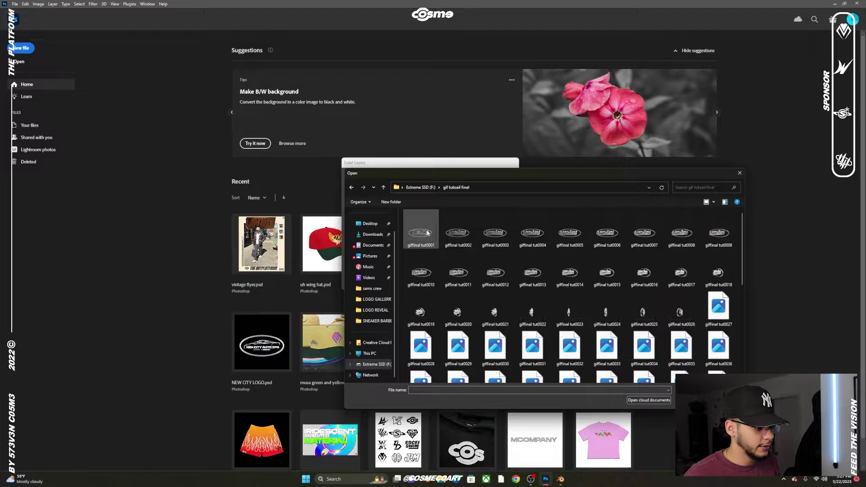
pyautogui.click(427, 233)
pyautogui.scroll(-5, 512, 259)
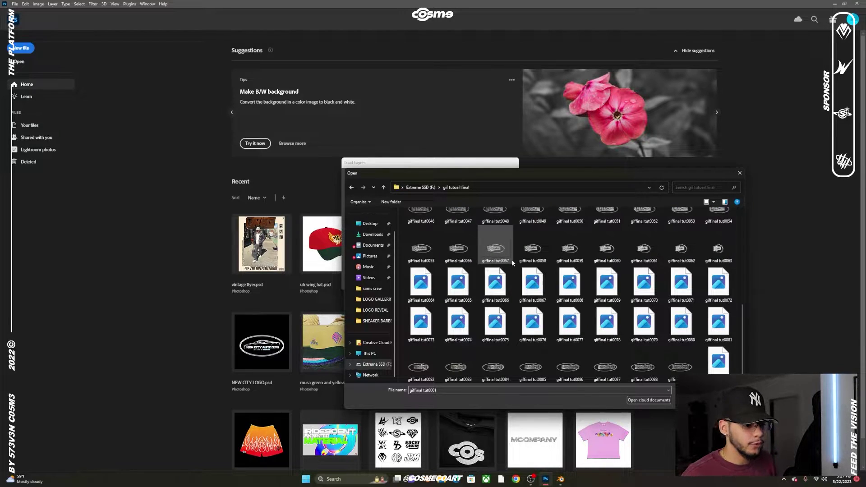
pyautogui.scroll(5, 556, 302)
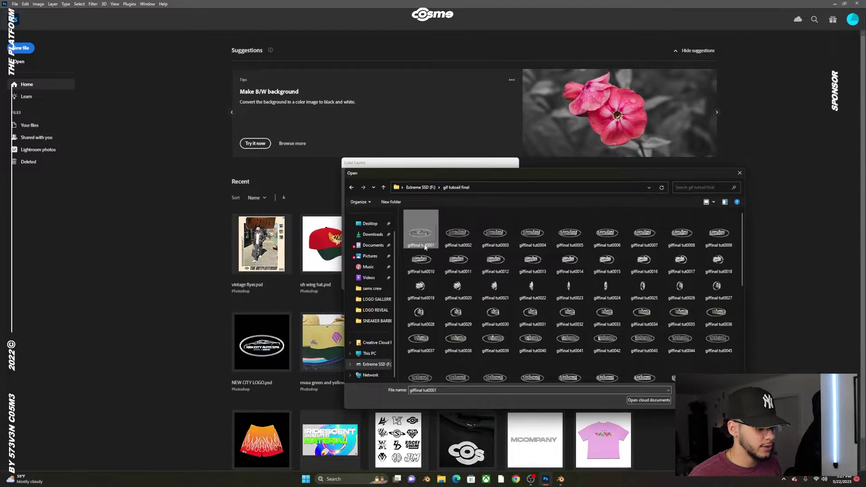
pyautogui.scroll(-3, 496, 257)
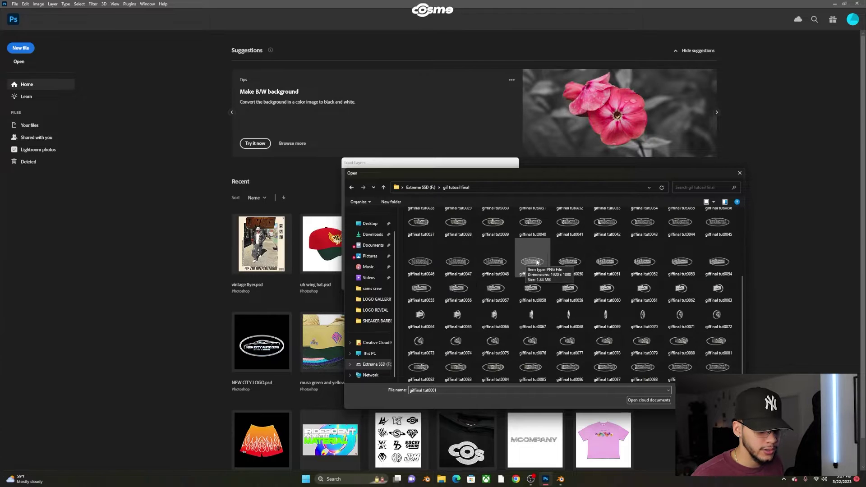
pyautogui.keyDown('shift'); pyautogui.click(717, 368); pyautogui.keyUp('shift')
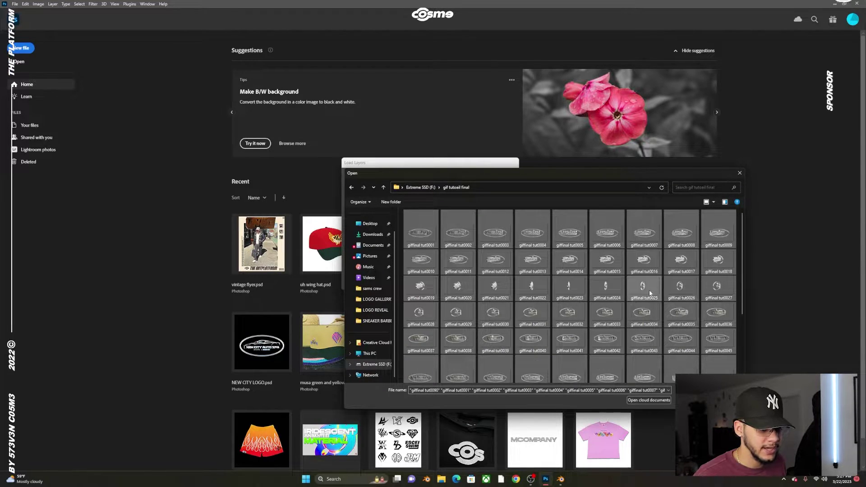
pyautogui.press('Return')
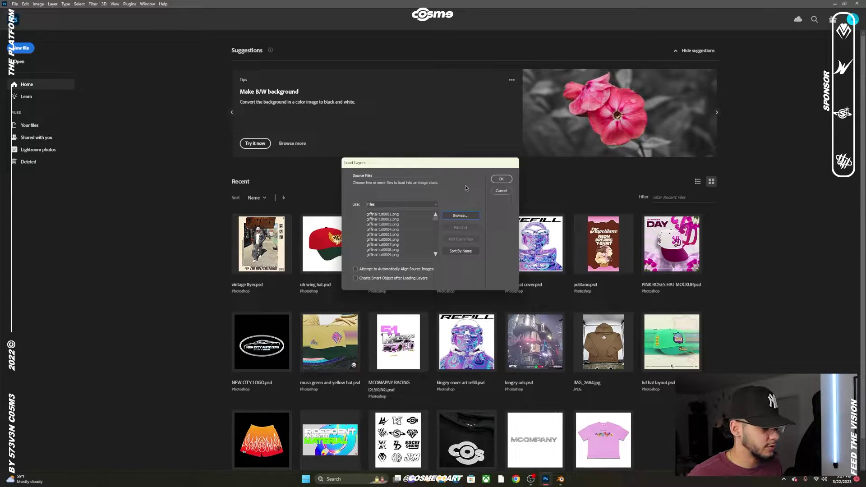
# Stack the listed giffinal tut PNG frames as layers in a new document.
pyautogui.click(501, 179)
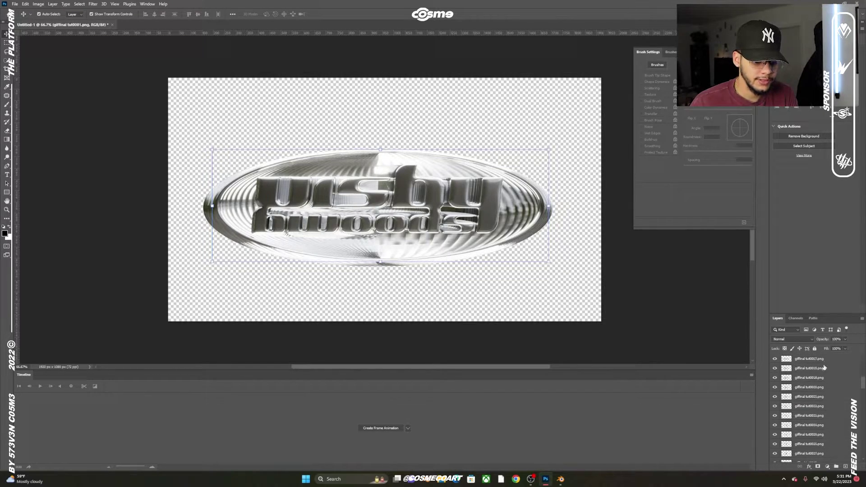
pyautogui.scroll(-10, 832, 400)
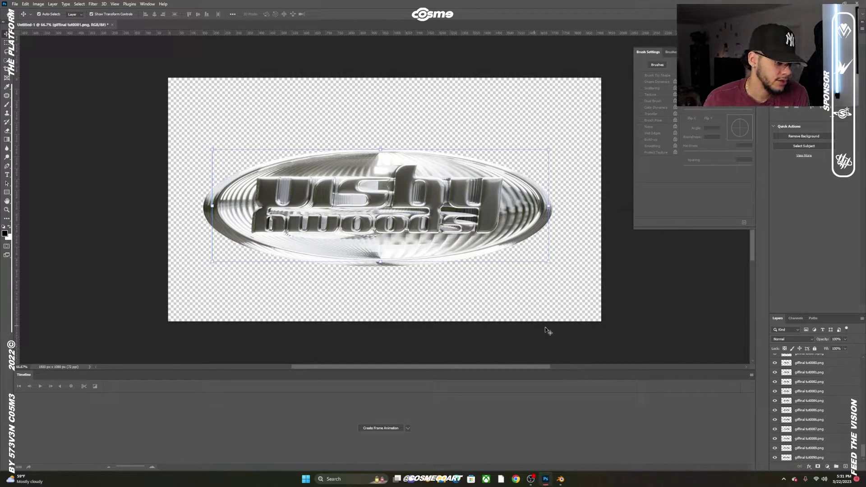
# Deselect the tut0001 layer, create a frame animation, and open the Timeline flyout menu.
pyautogui.click(651, 306)
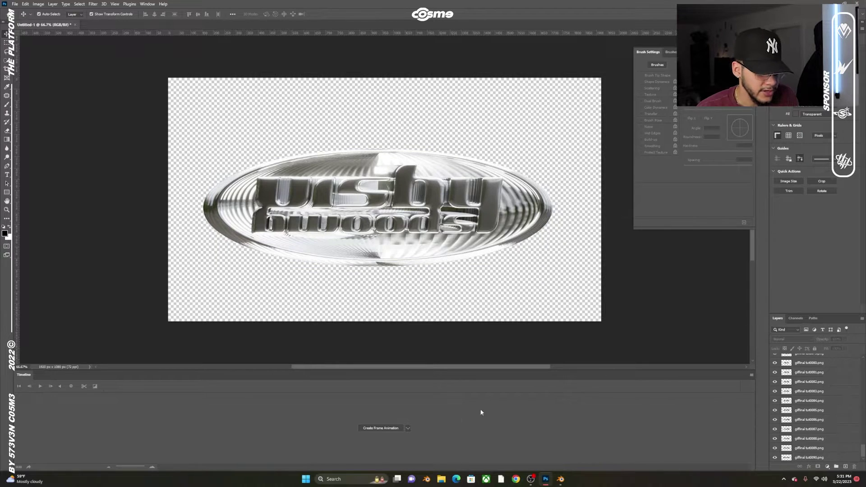
pyautogui.click(390, 430)
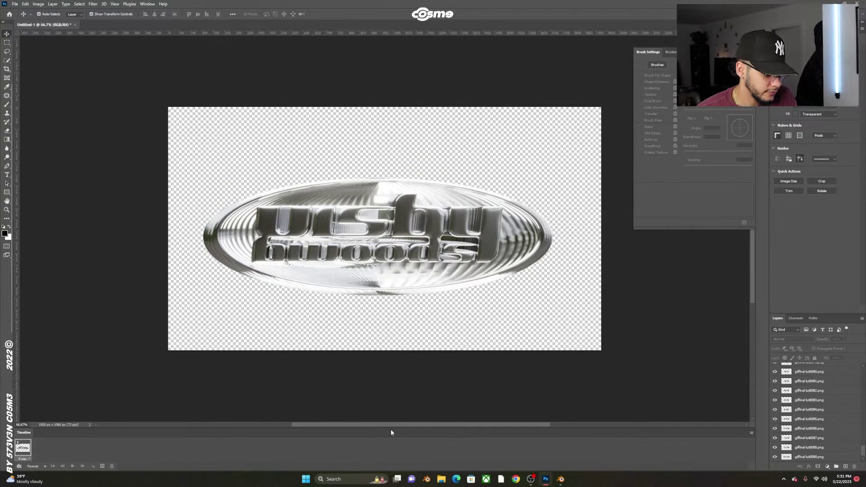
pyautogui.click(752, 433)
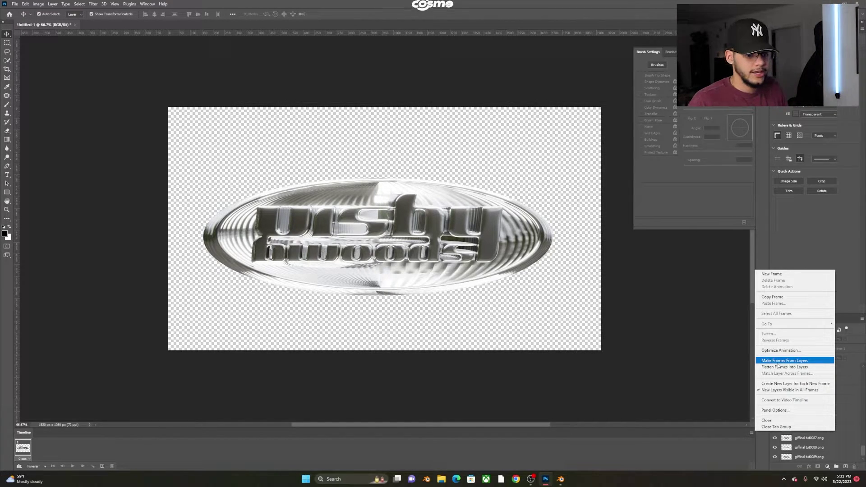
# Make frames from all logo layers and play the rotating chrome logo animation.
pyautogui.click(779, 361)
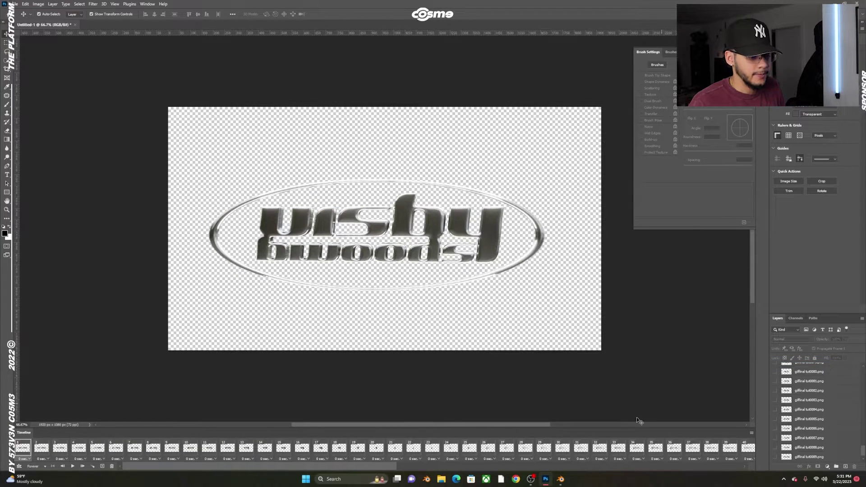
pyautogui.press('space')
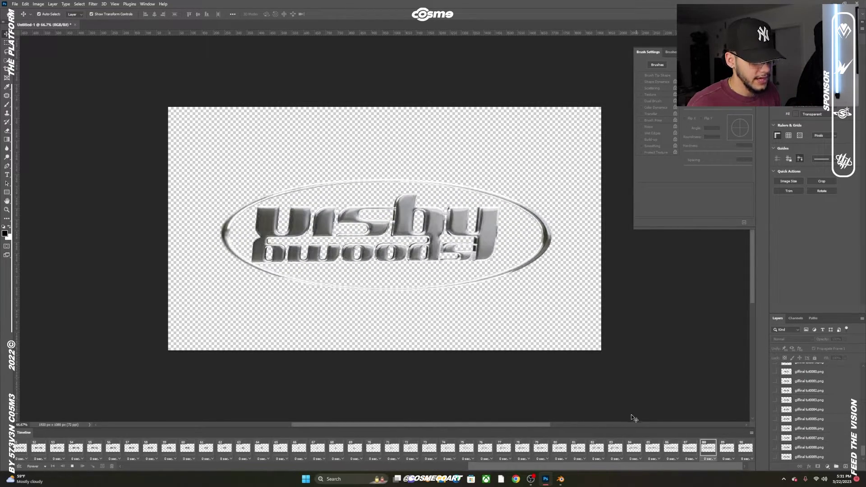
pyautogui.scroll(10, 427, 452)
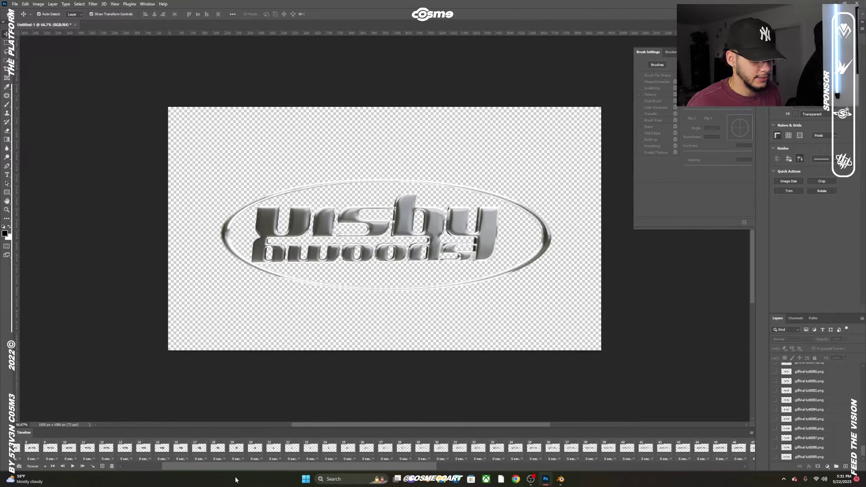
pyautogui.scroll(2, 606, 361)
pyautogui.scroll(-1, 610, 360)
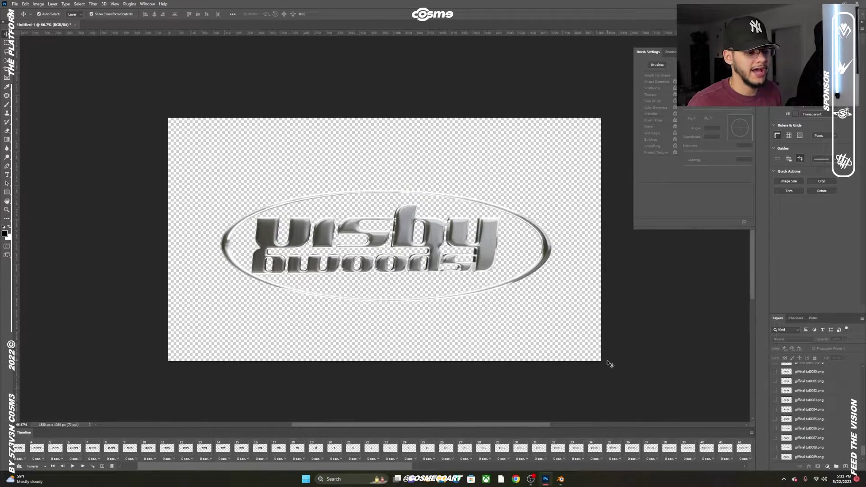
pyautogui.scroll(-1, 828, 384)
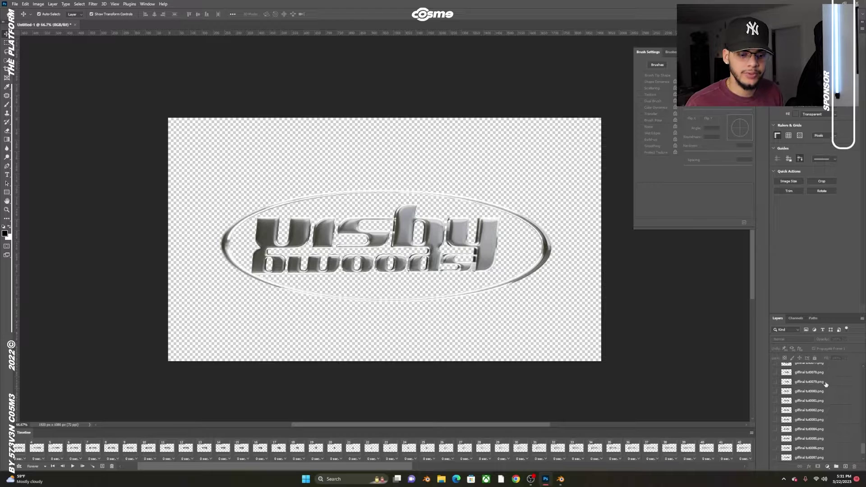
pyautogui.scroll(6, 826, 384)
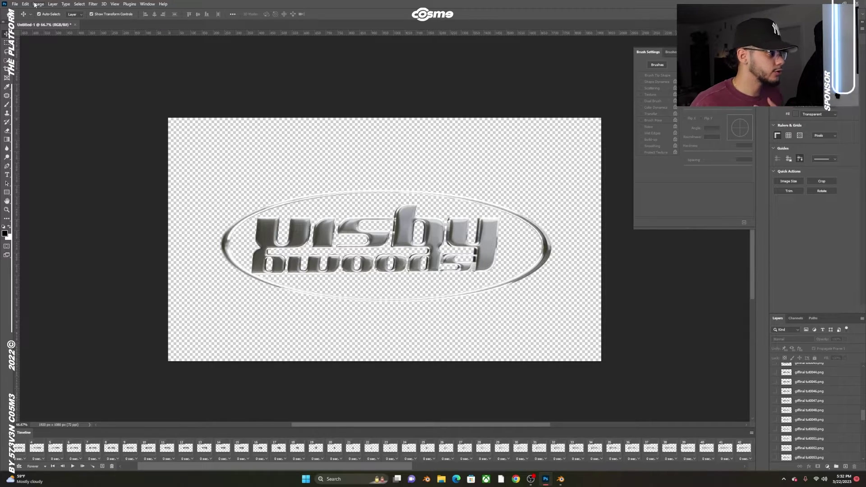
# Open Save for Web and set GIF format with Selective colour reduction and Diffusion dither.
pyautogui.click(15, 4)
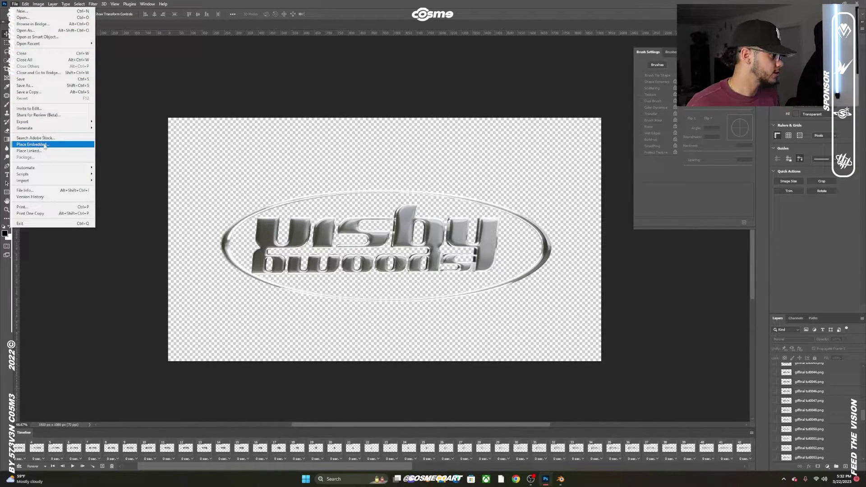
pyautogui.moveTo(58, 125)
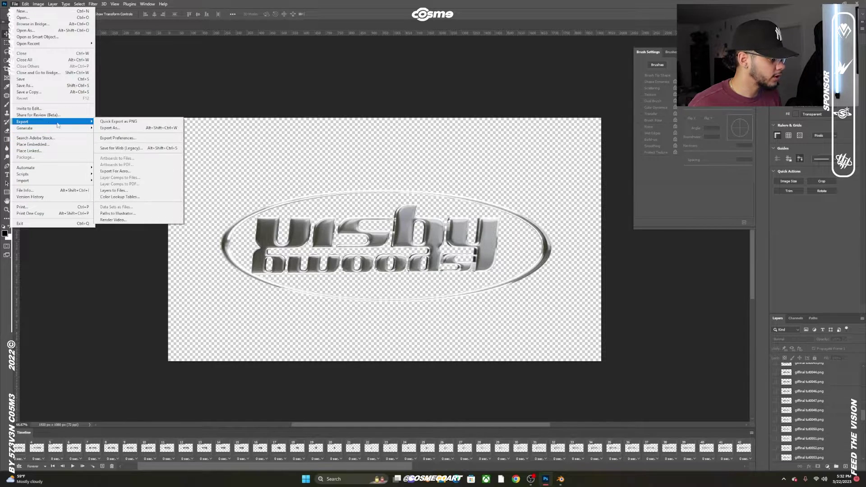
pyautogui.click(112, 148)
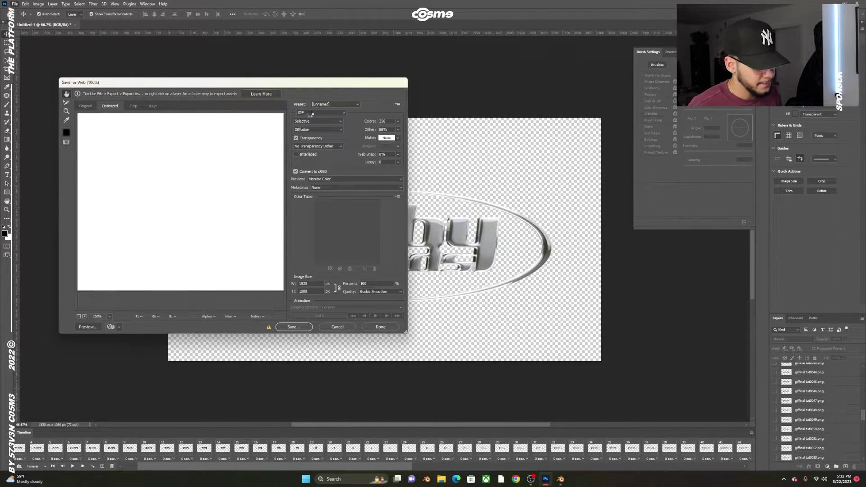
pyautogui.click(299, 114)
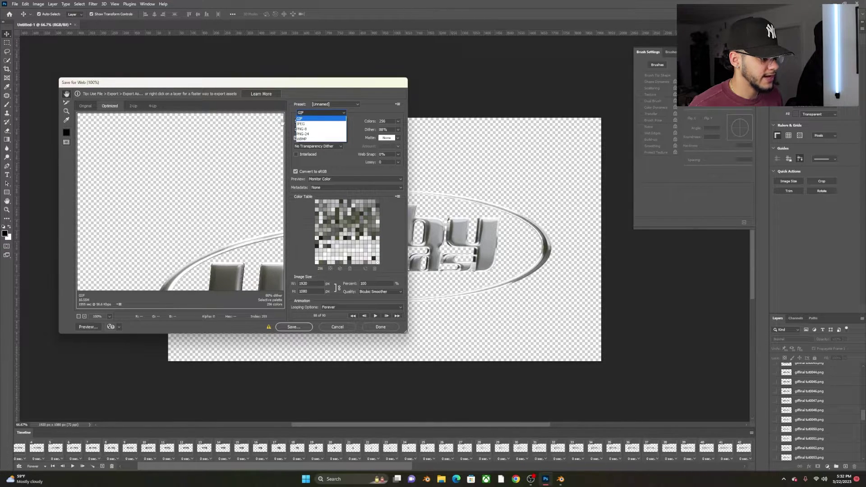
pyautogui.click(300, 119)
pyautogui.click(310, 121)
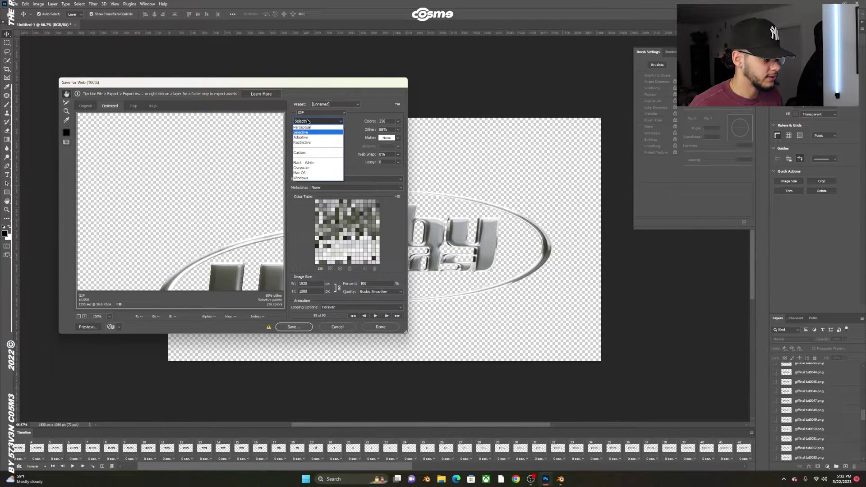
pyautogui.click(309, 132)
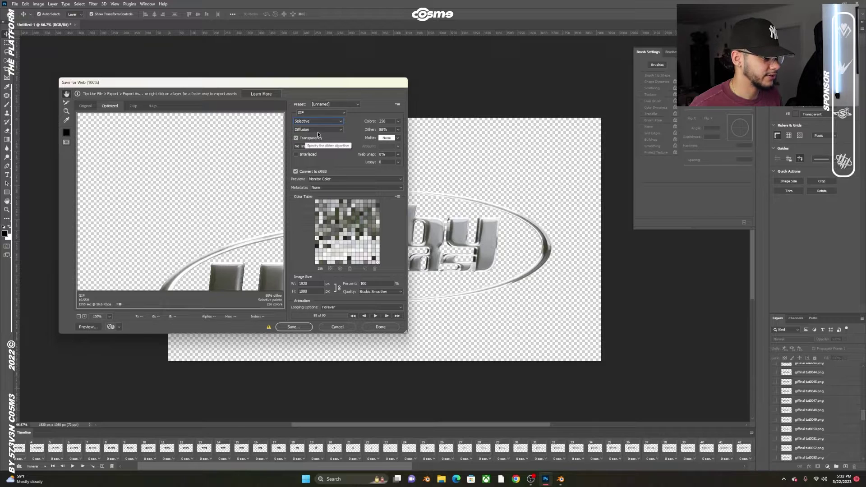
pyautogui.click(309, 130)
pyautogui.click(309, 130)
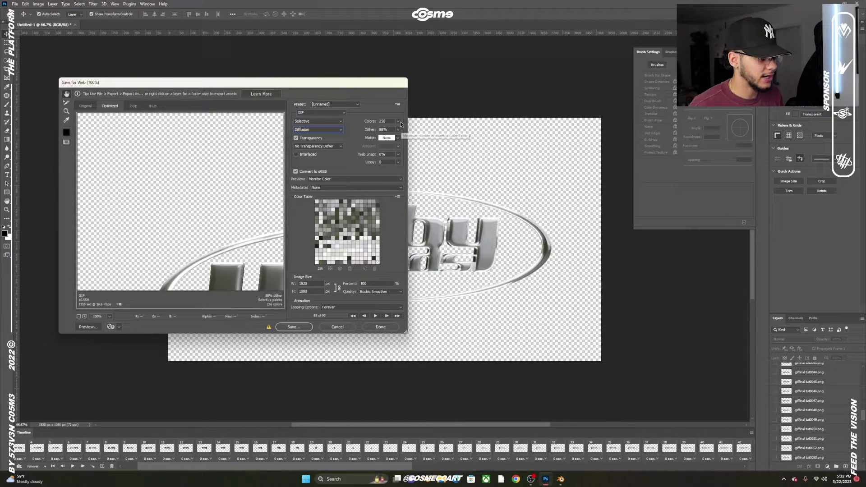
# Keep the GIF at 256 colours with the dither amount at 88%.
pyautogui.click(398, 121)
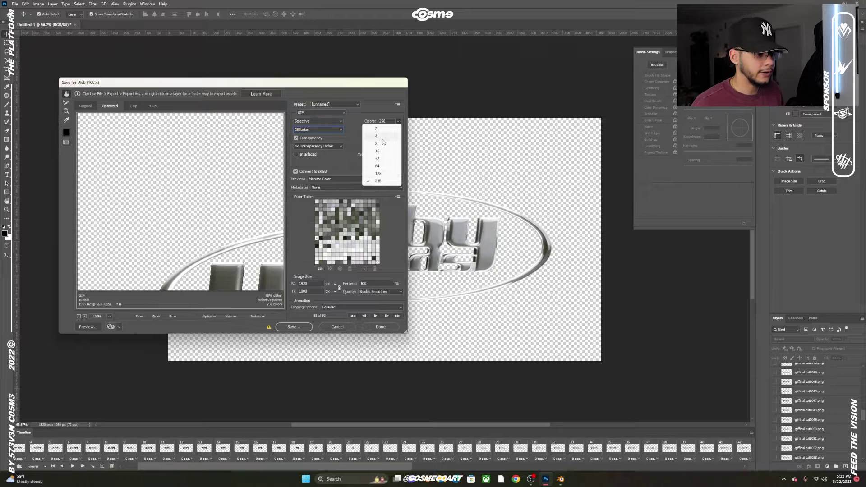
pyautogui.click(234, 225)
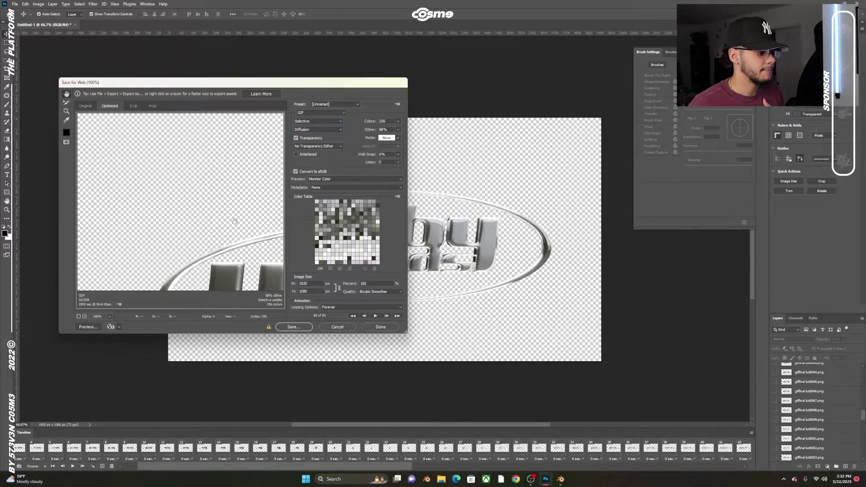
pyautogui.moveTo(234, 234); pyautogui.dragTo(214, 215)
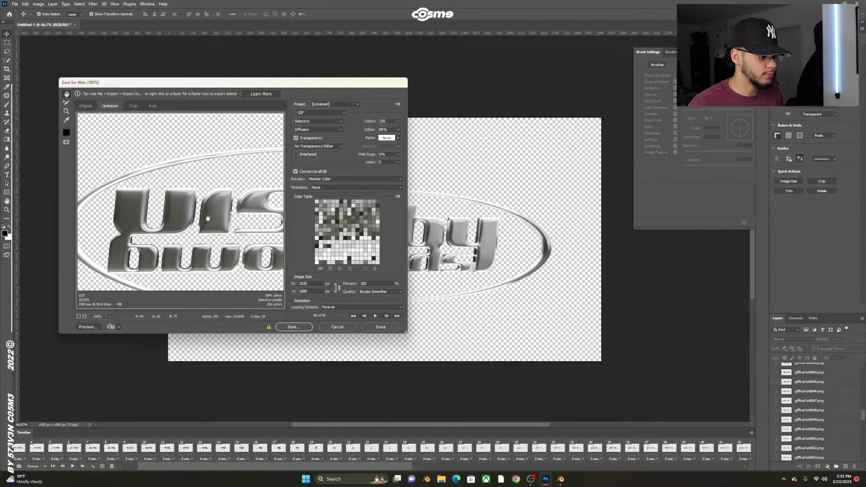
pyautogui.click(398, 122)
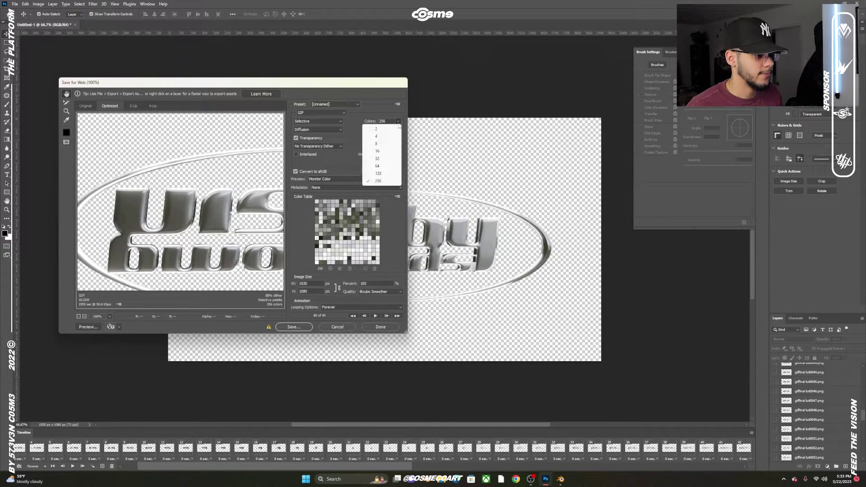
pyautogui.click(352, 150)
pyautogui.click(397, 130)
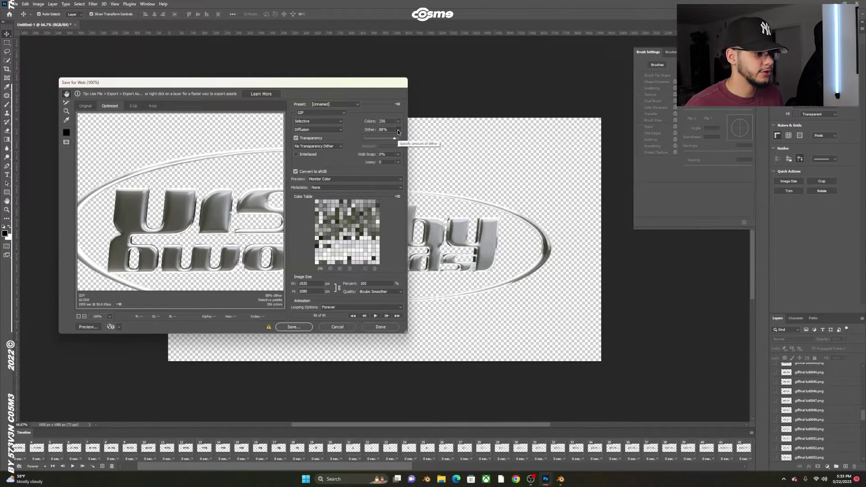
pyautogui.click(377, 143)
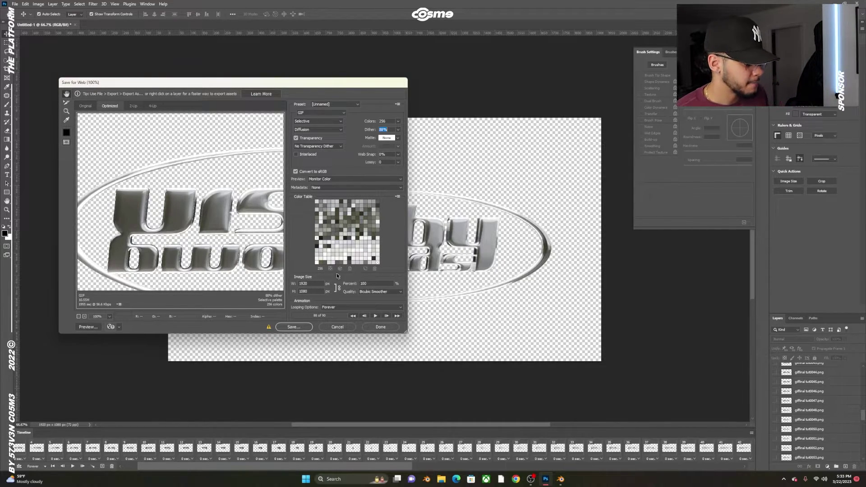
# Save the optimized GIF as 'gif final tut' in F:\gif tutoail final and close Save for Web.
pyautogui.click(307, 327)
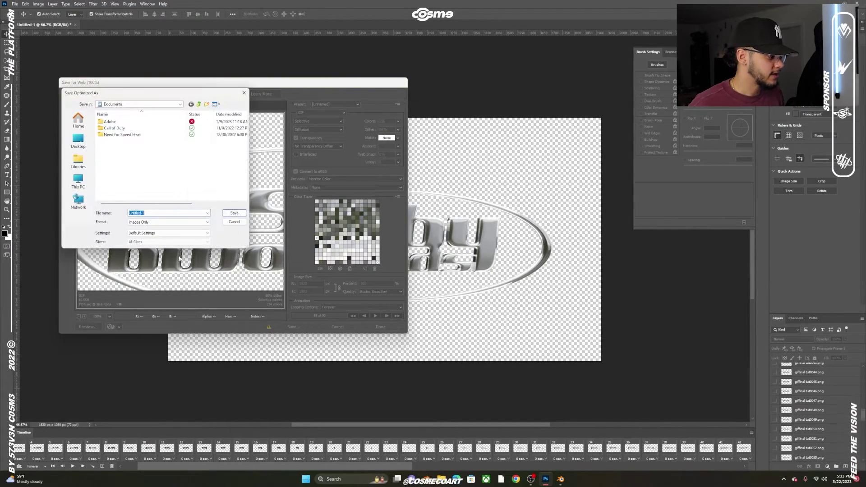
pyautogui.click(147, 104)
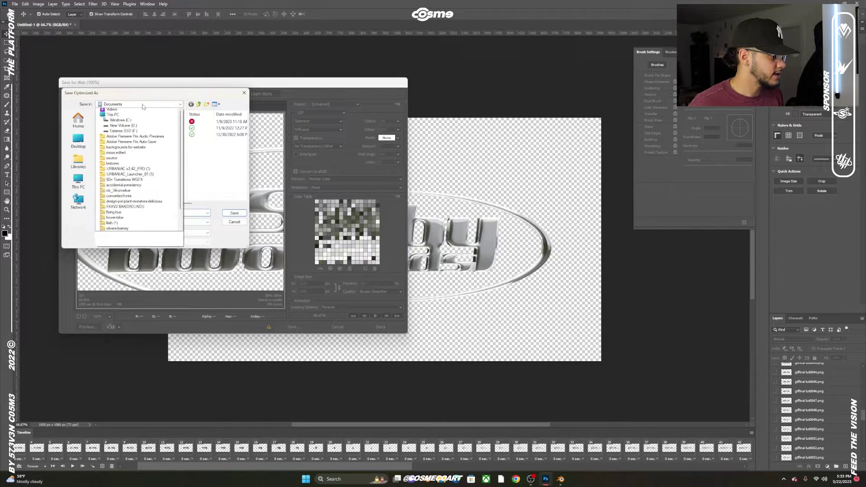
pyautogui.click(120, 123)
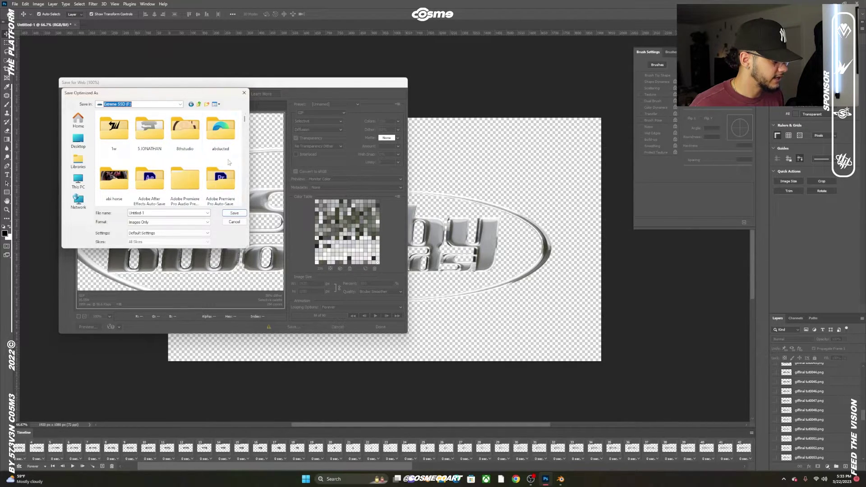
pyautogui.moveTo(244, 118); pyautogui.dragTo(244, 153)
pyautogui.scroll(5, 225, 153)
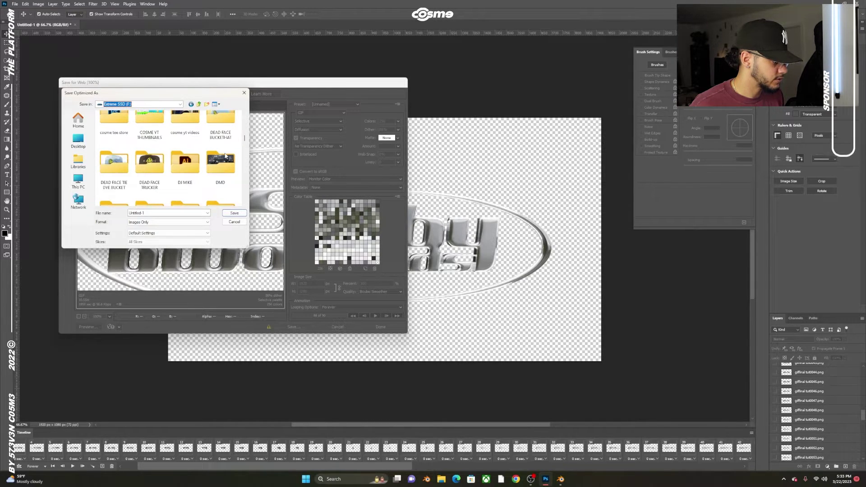
pyautogui.scroll(-5, 225, 152)
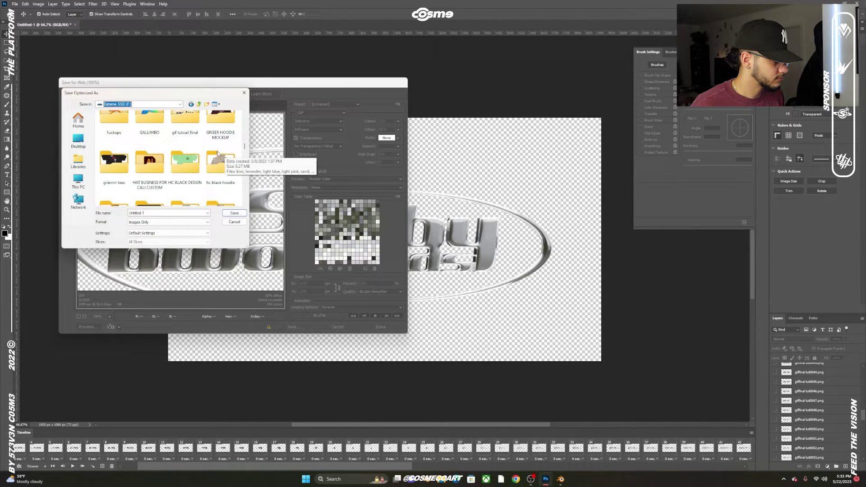
pyautogui.doubleClick(197, 126)
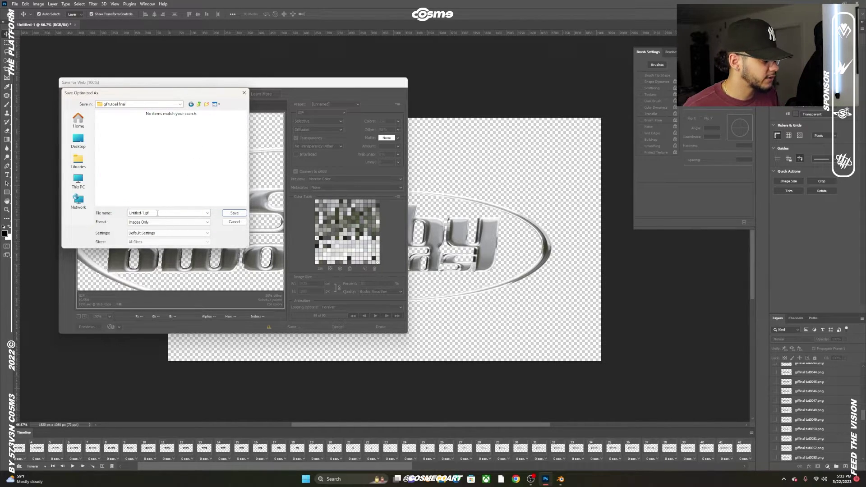
pyautogui.write('gif final tut')
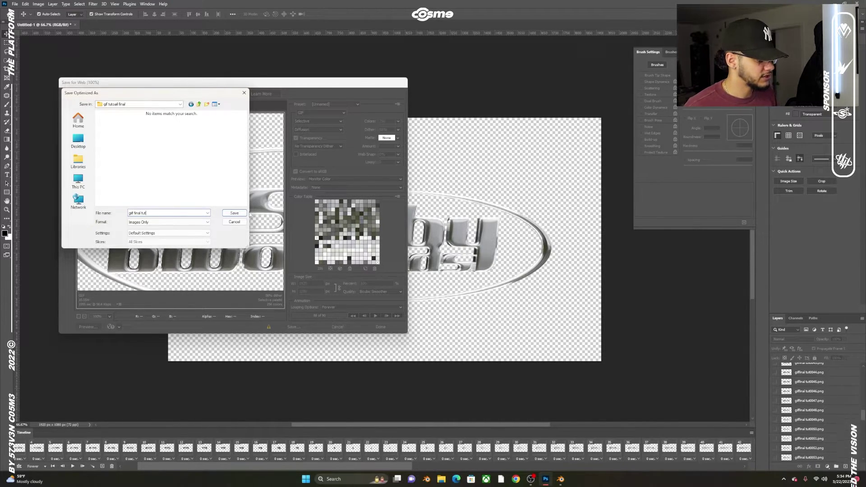
pyautogui.click(235, 213)
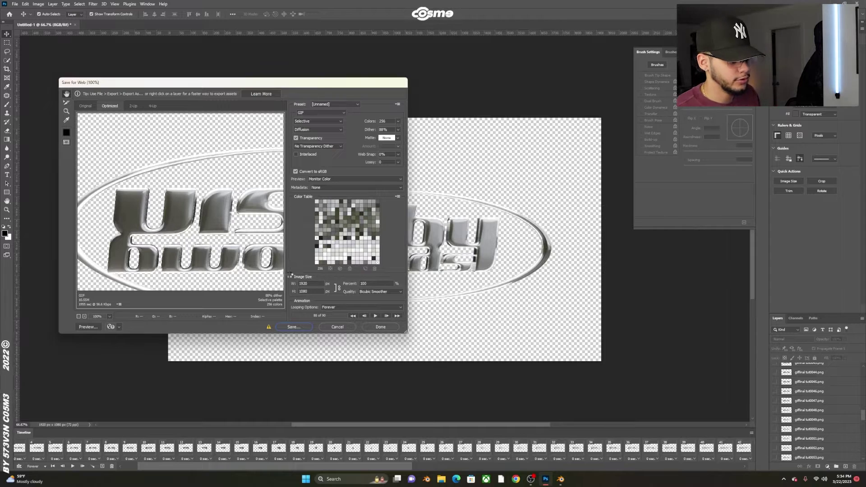
pyautogui.press('Escape')
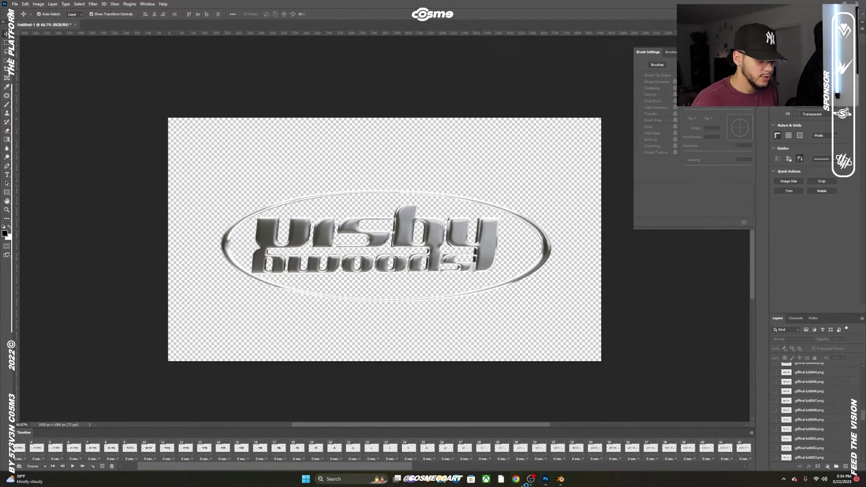
# Launch Chrome with the store's browser profile in a new tab.
pyautogui.click(525, 482)
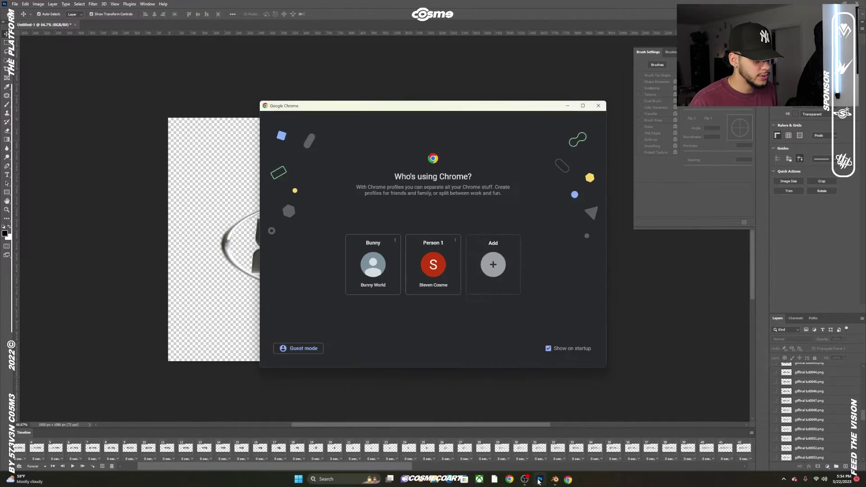
pyautogui.click(435, 266)
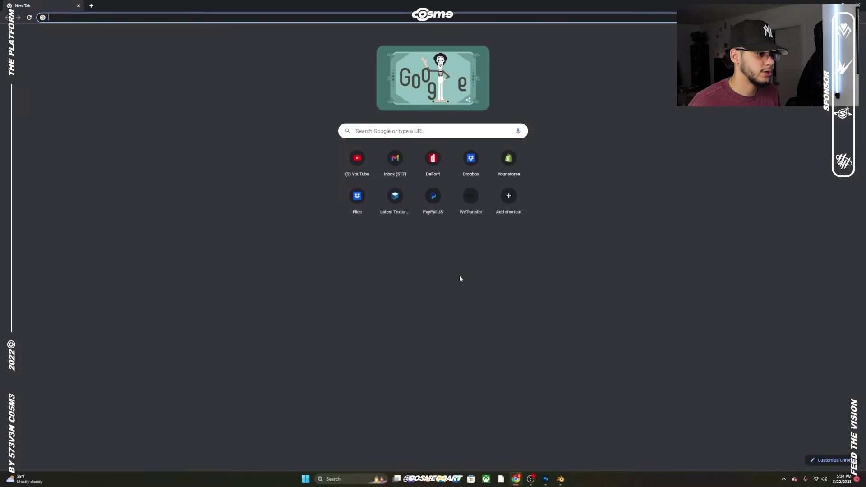
pyautogui.click(92, 5)
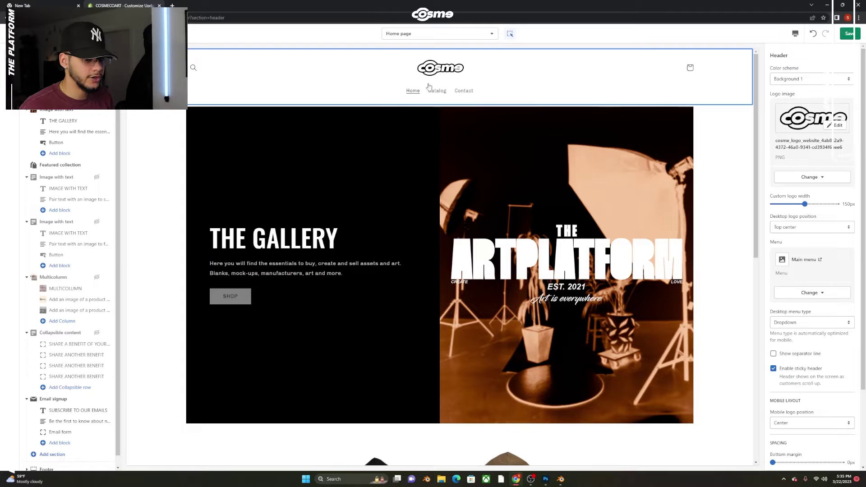
# Choose to change the Shopify header logo image and upload a new one.
pyautogui.click(809, 177)
pyautogui.click(809, 195)
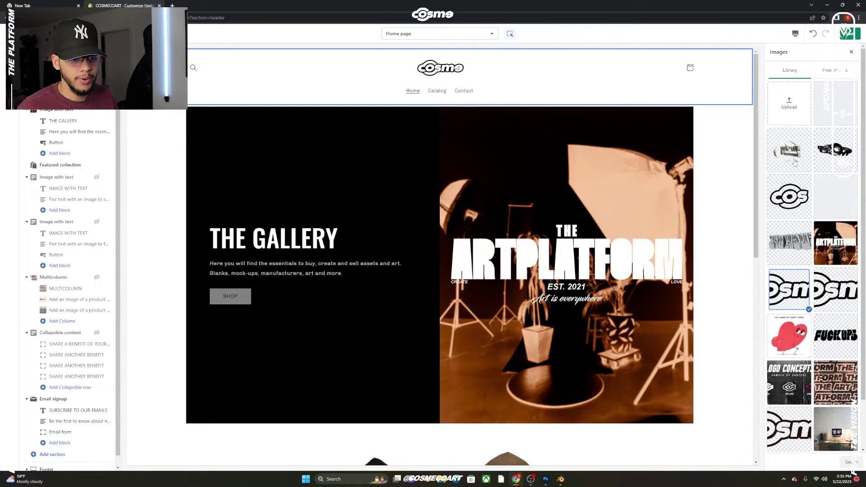
pyautogui.click(790, 108)
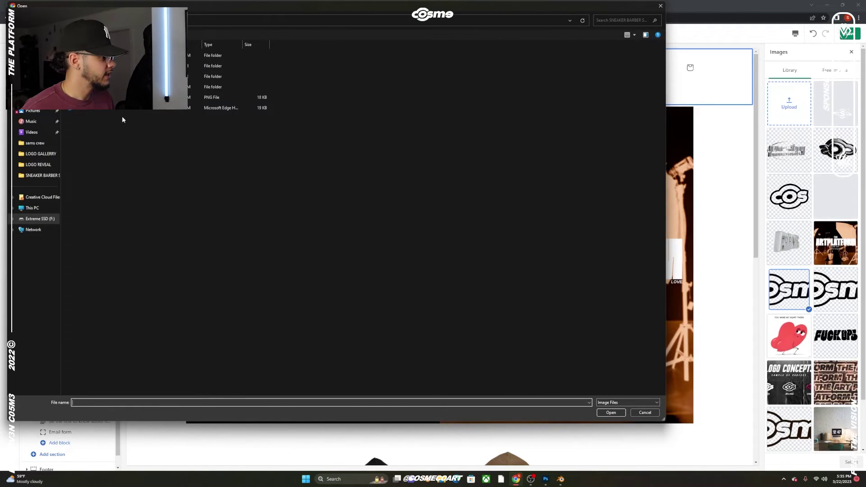
# Choose the exported chrome logo GIF from Extreme SSD > gif tutoail final for upload.
pyautogui.click(36, 219)
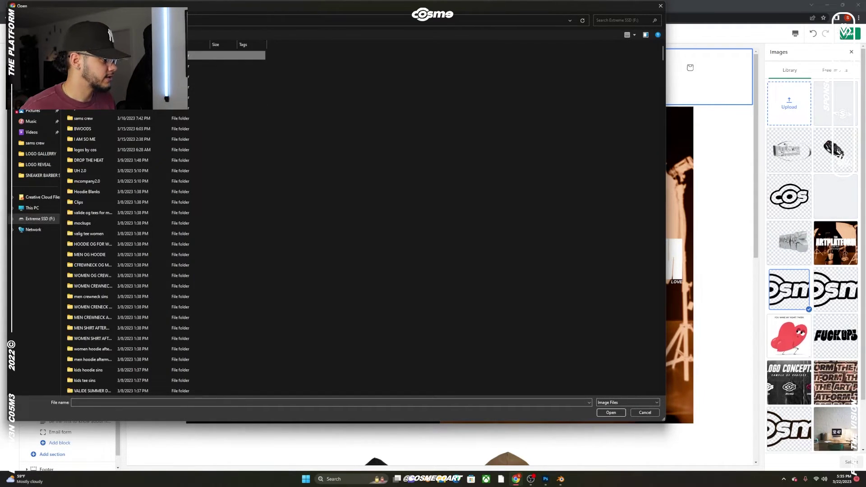
pyautogui.doubleClick(90, 55)
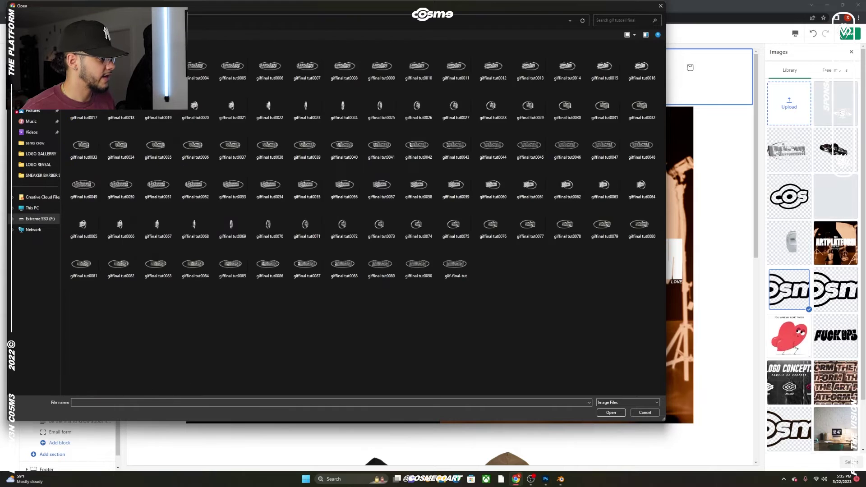
pyautogui.doubleClick(456, 264)
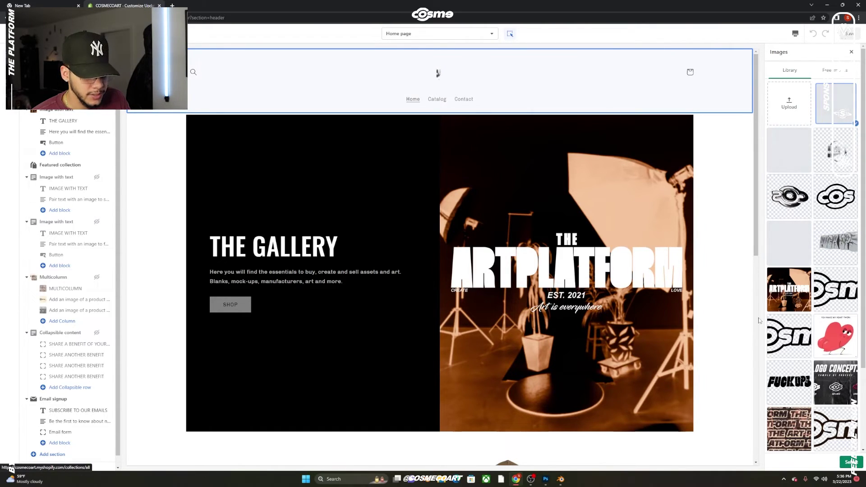
# Apply the uploaded GIF as the header logo and widen it from 150px to 220px.
pyautogui.click(851, 462)
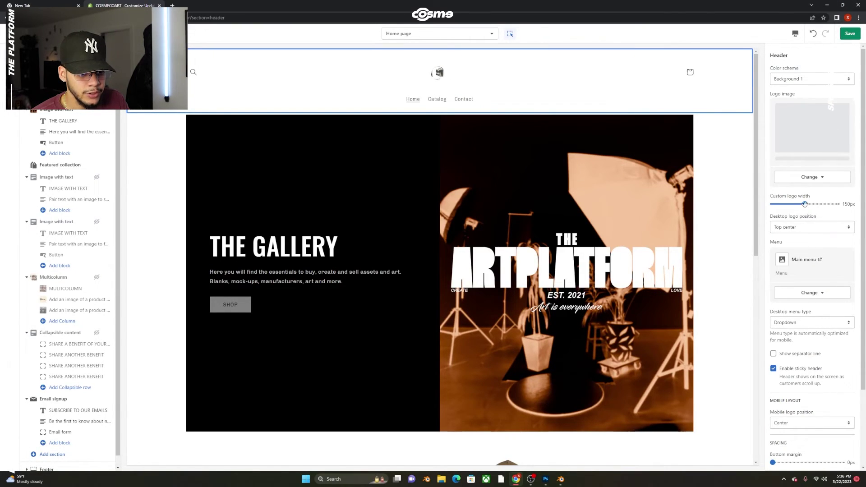
pyautogui.moveTo(805, 204); pyautogui.dragTo(834, 204)
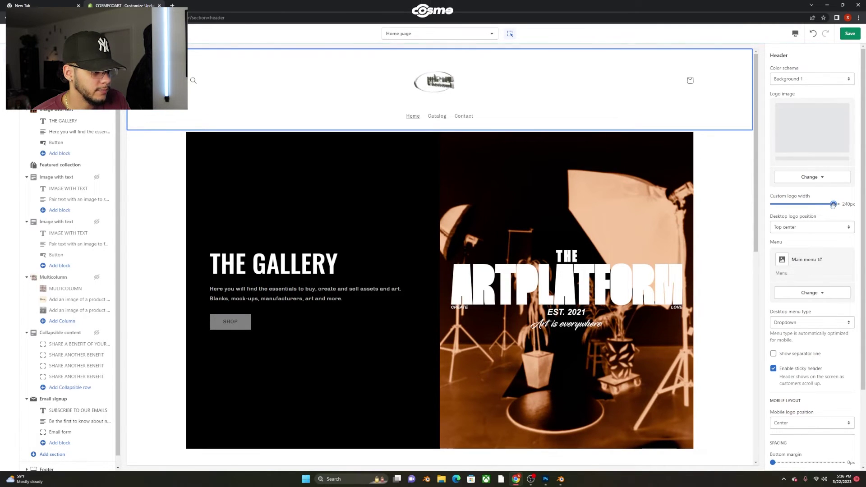